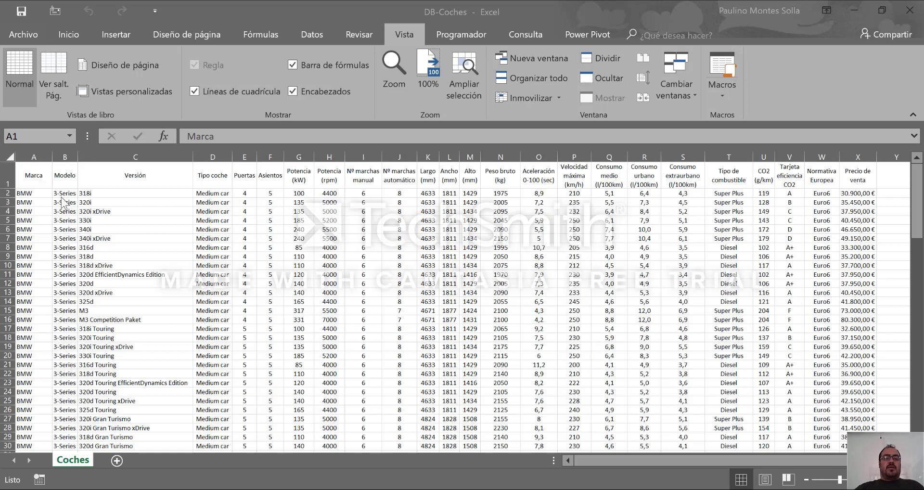
- Examine the car data on the Coches sheet, covering the Marca, Versión and Precio de venta columns and the BMW and Volkswagen rows
{"action": "left_click", "coordinate": [38, 148]}
{"action": "scroll", "coordinate": [33, 262], "scroll_direction": "down", "scroll_amount": 6}
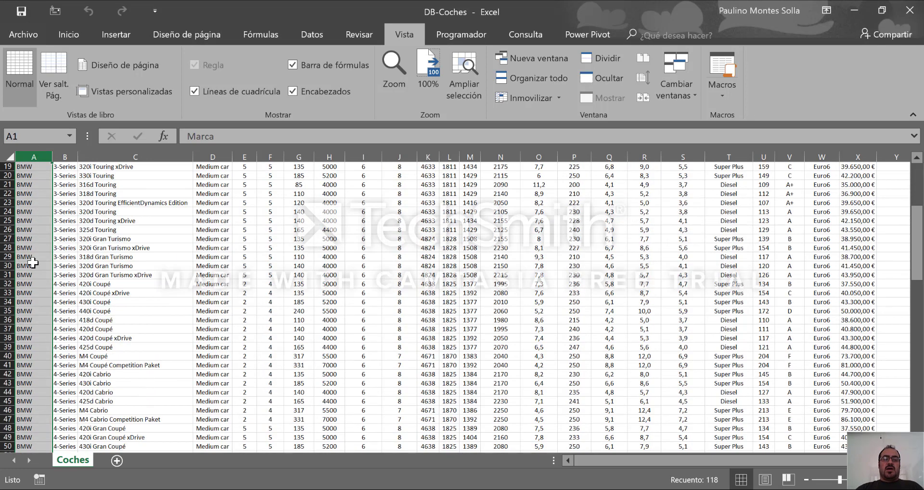
{"action": "scroll", "coordinate": [32, 262], "scroll_direction": "down", "scroll_amount": 6}
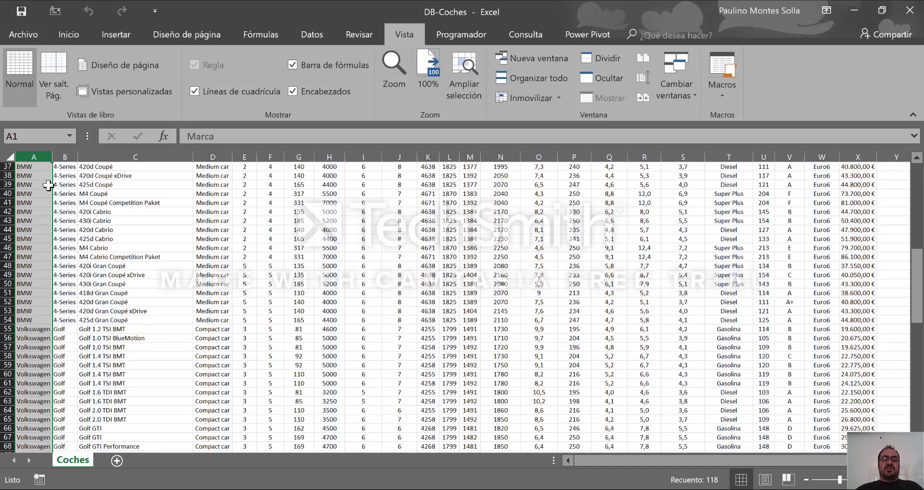
{"action": "scroll", "coordinate": [48, 185], "scroll_direction": "up", "scroll_amount": 12}
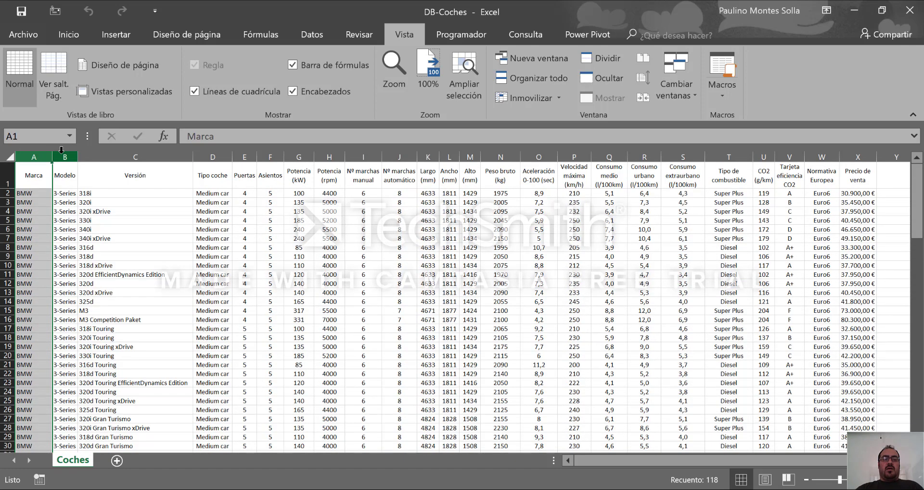
{"action": "left_click", "coordinate": [152, 155]}
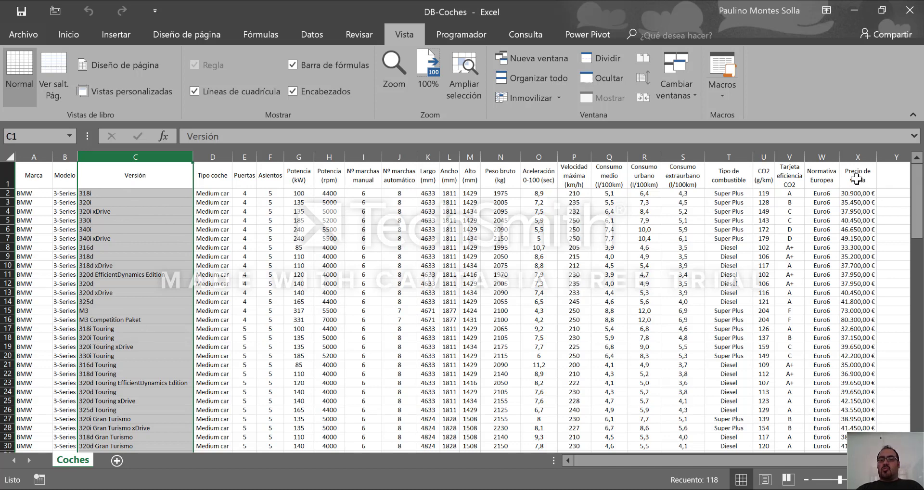
{"action": "left_click", "coordinate": [855, 157]}
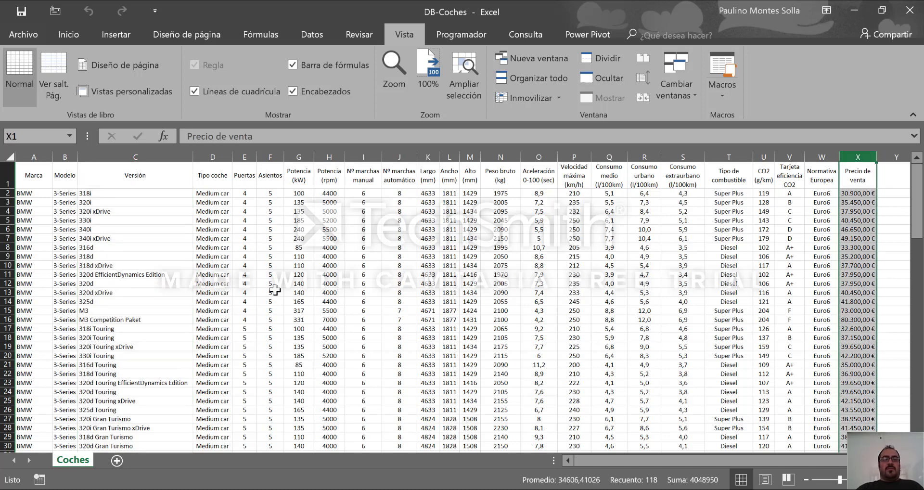
{"action": "left_click", "coordinate": [27, 179]}
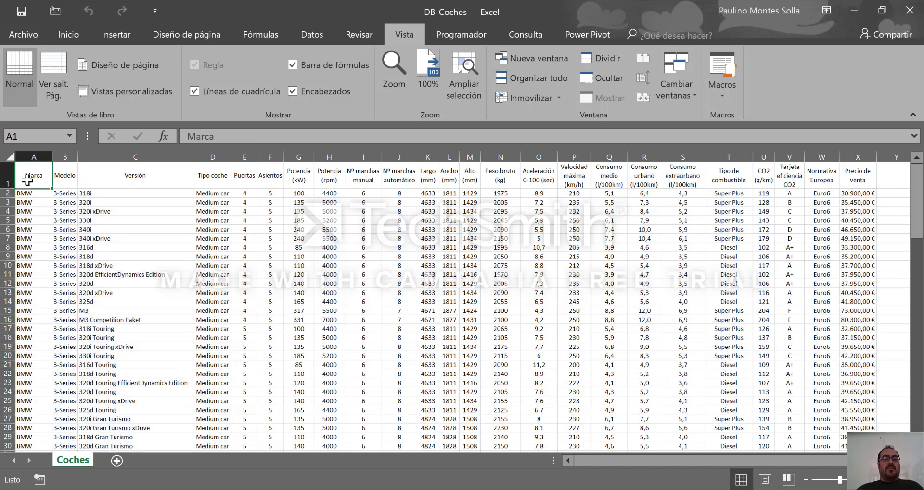
{"action": "scroll", "coordinate": [102, 217], "scroll_direction": "down", "scroll_amount": 3}
{"action": "scroll", "coordinate": [102, 220], "scroll_direction": "up", "scroll_amount": 3}
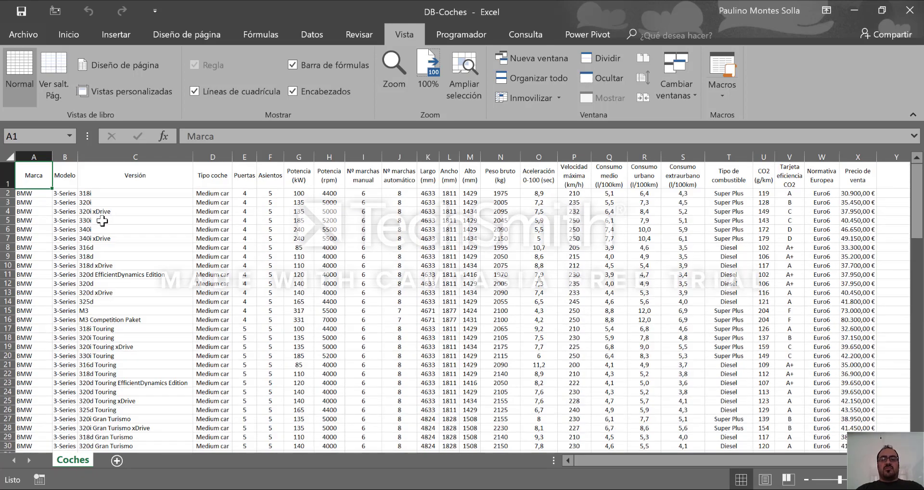
{"action": "scroll", "coordinate": [102, 220], "scroll_direction": "down", "scroll_amount": 13}
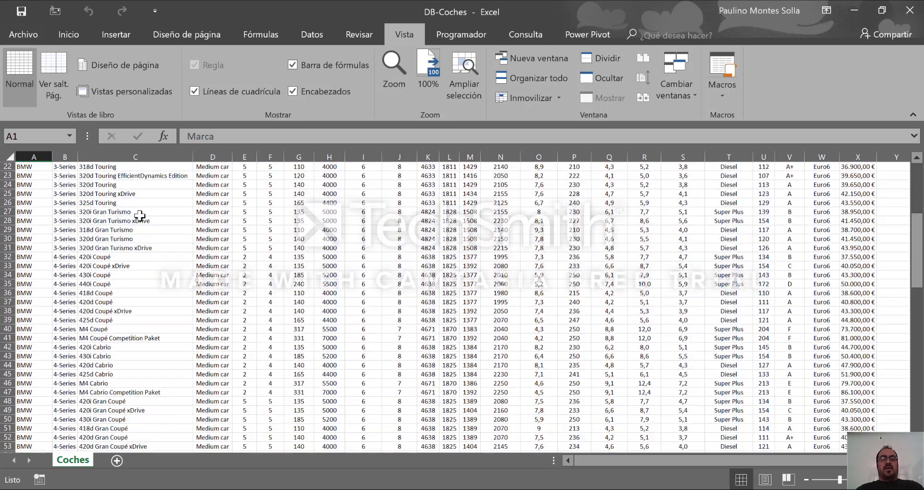
{"action": "scroll", "coordinate": [139, 216], "scroll_direction": "down", "scroll_amount": 10}
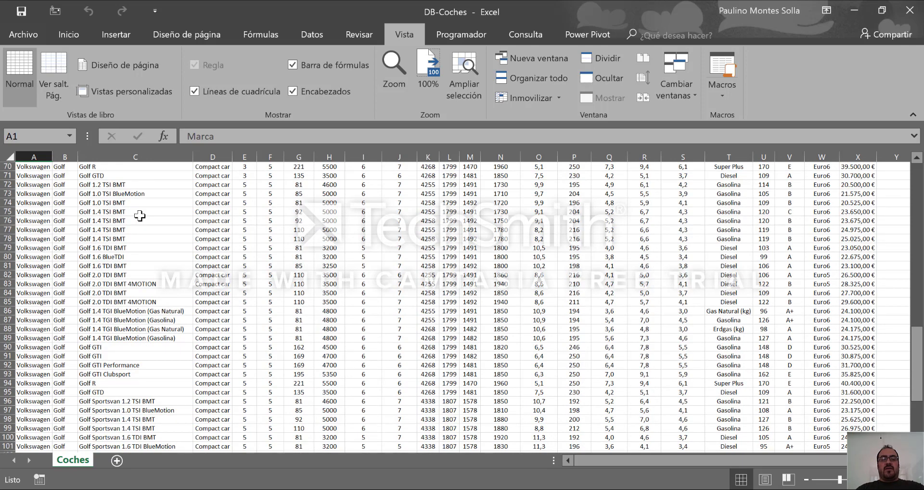
{"action": "scroll", "coordinate": [139, 216], "scroll_direction": "up", "scroll_amount": 7}
{"action": "scroll", "coordinate": [139, 216], "scroll_direction": "up", "scroll_amount": 16}
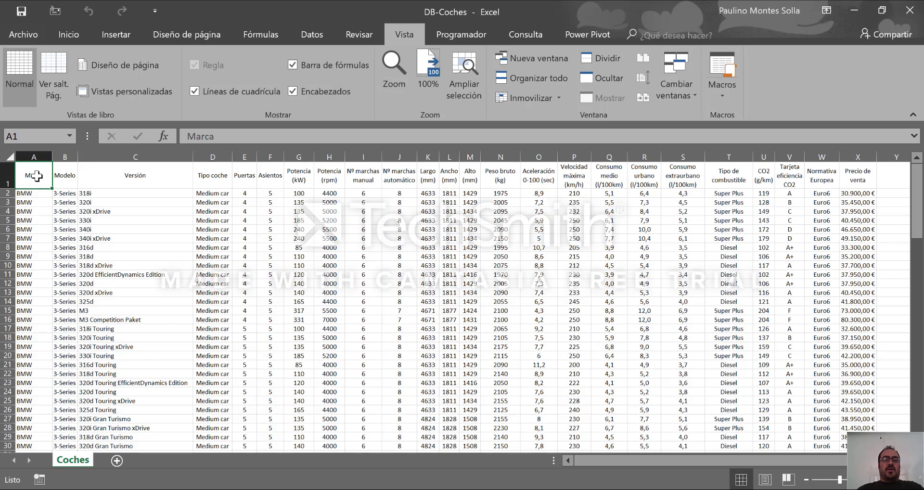
- Review the header row together with the Marca and Modelo columns as the area to keep in view
{"action": "left_click", "coordinate": [8, 175]}
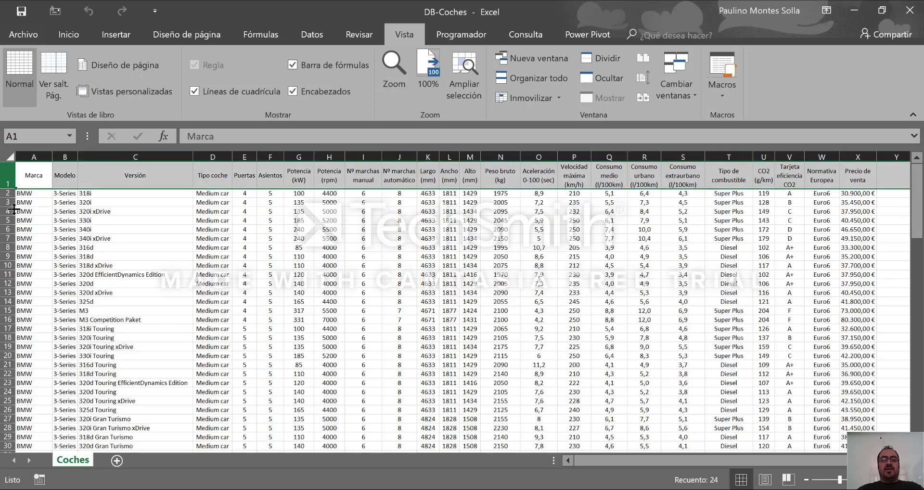
{"action": "scroll", "coordinate": [340, 214], "scroll_direction": "down", "scroll_amount": 2}
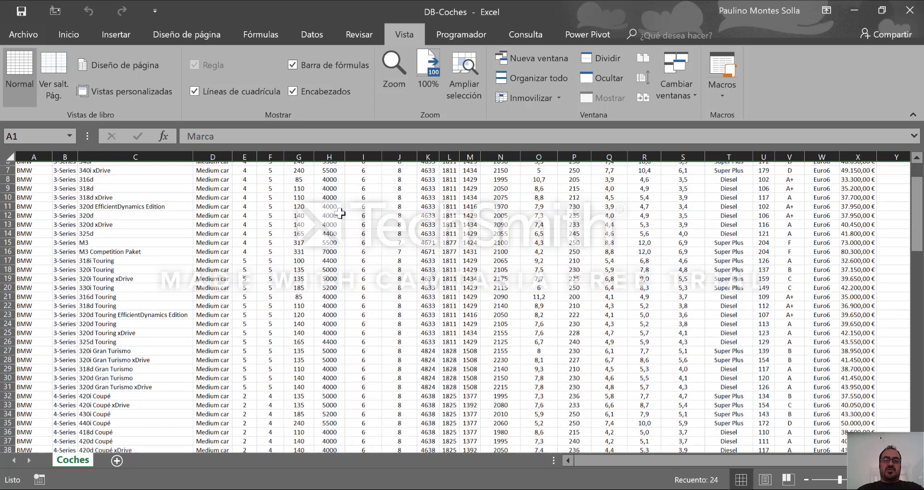
{"action": "scroll", "coordinate": [341, 213], "scroll_direction": "up", "scroll_amount": 2}
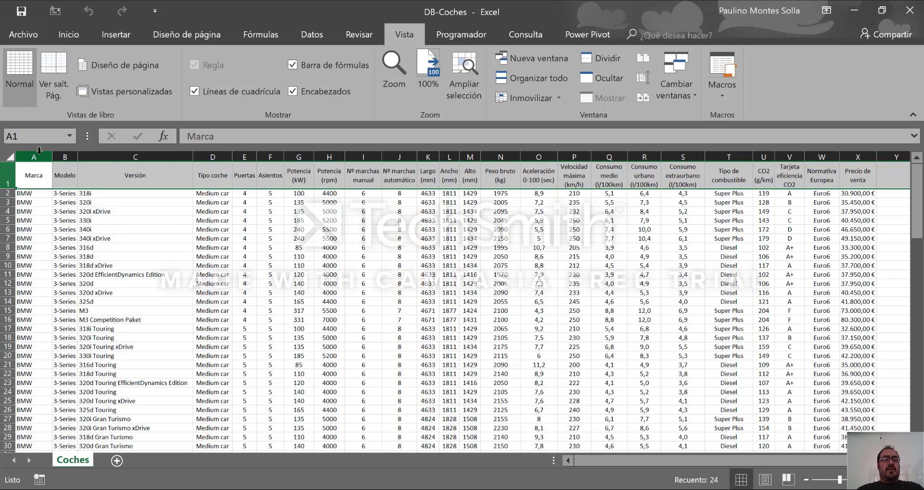
{"action": "left_click", "coordinate": [66, 157]}
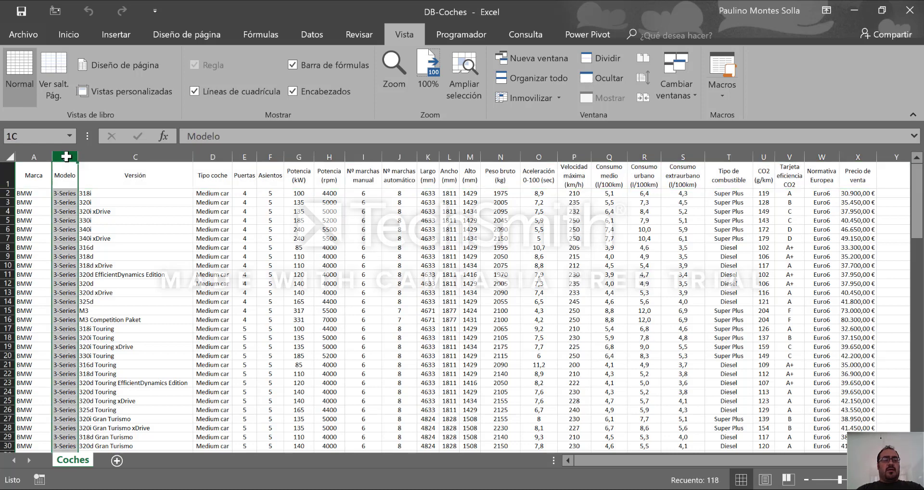
{"action": "left_click_drag", "start_coordinate": [61, 156], "coordinate": [39, 157]}
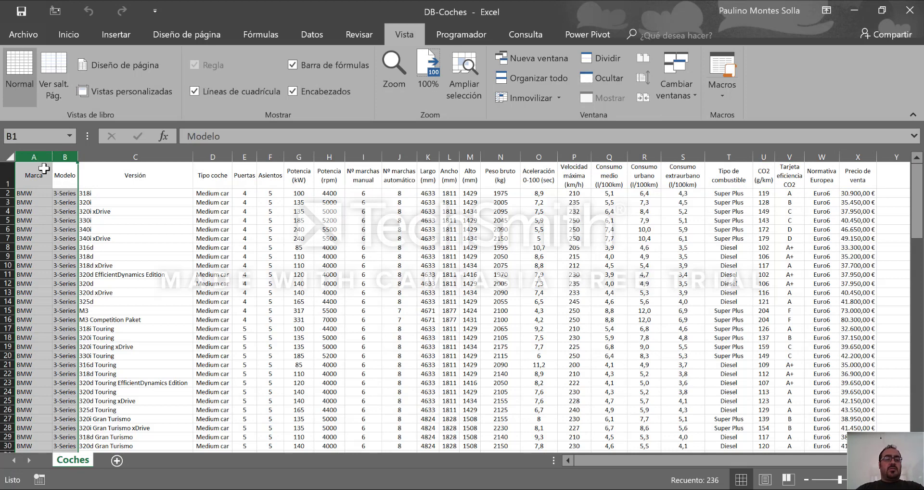
{"action": "left_click", "coordinate": [31, 176]}
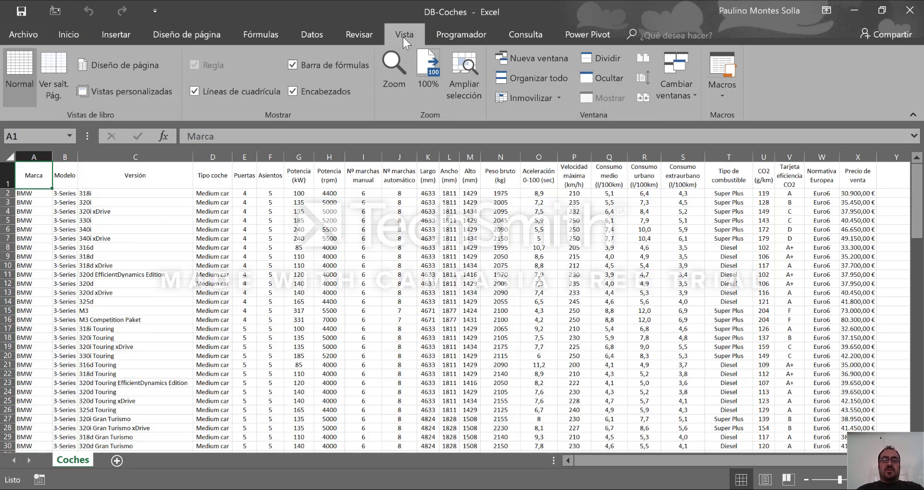
- Freeze panes at cell C2 so the header row and the Marca and Modelo columns stay in view
{"action": "left_click", "coordinate": [518, 99]}
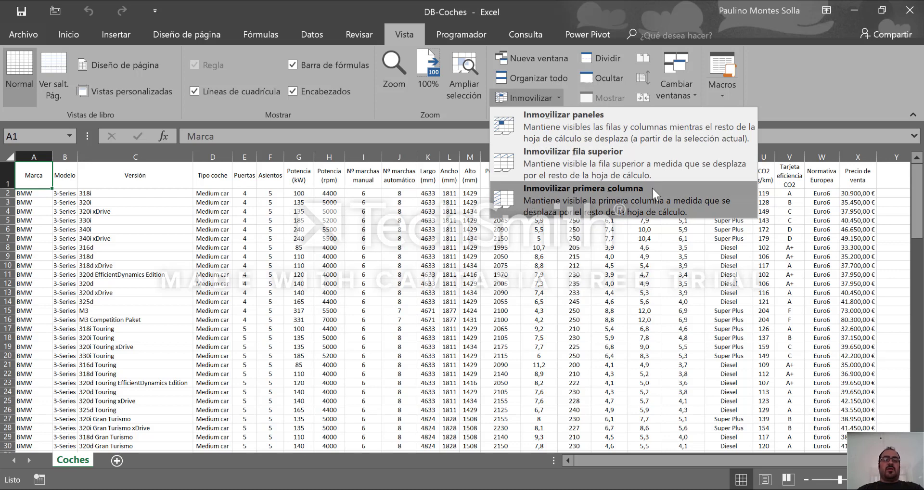
{"action": "left_click", "coordinate": [70, 197]}
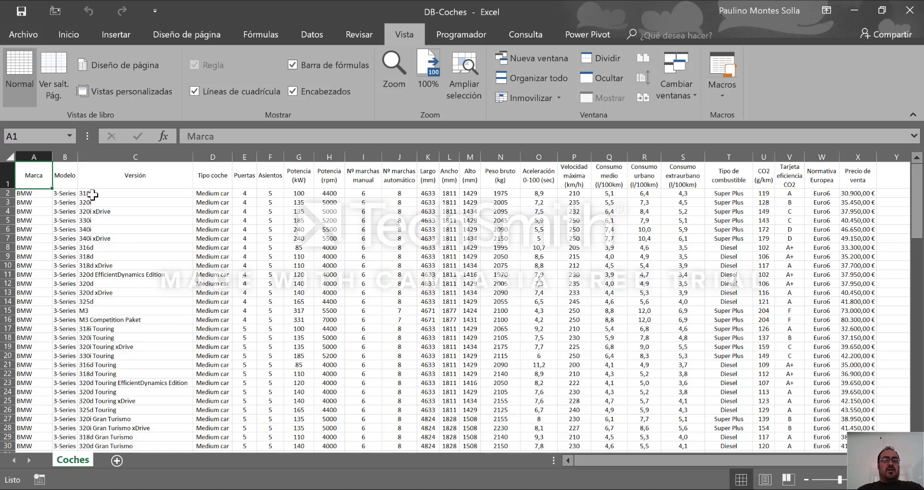
{"action": "left_click", "coordinate": [88, 194]}
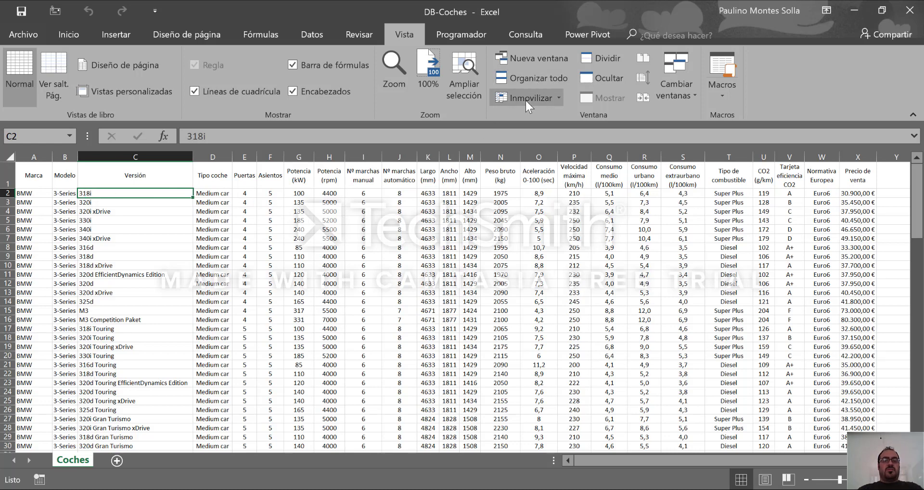
{"action": "left_click", "coordinate": [97, 200]}
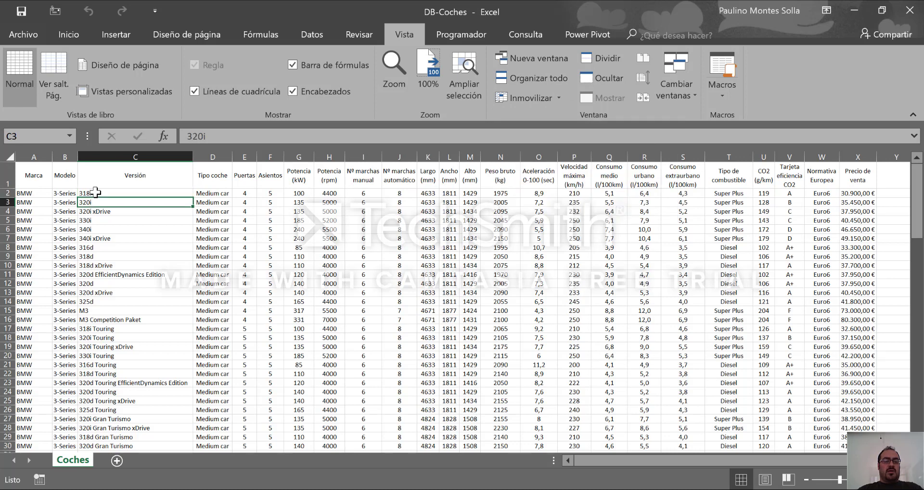
{"action": "left_click", "coordinate": [94, 192]}
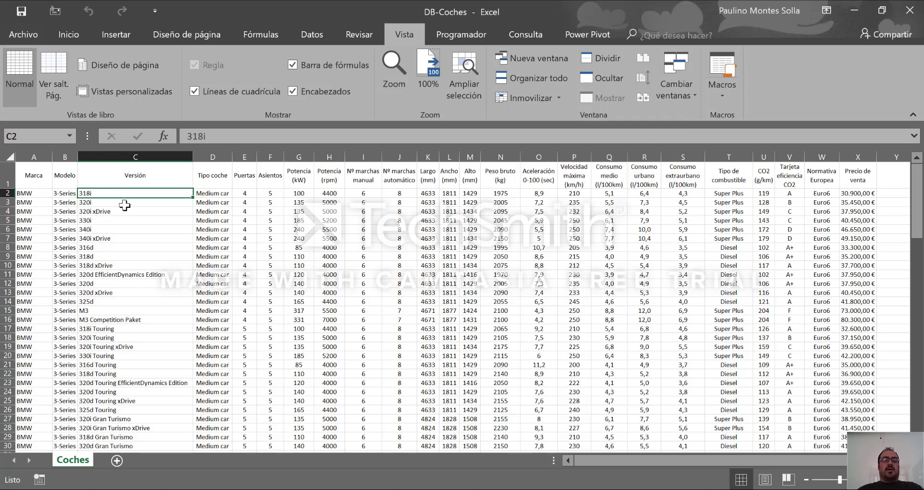
{"action": "left_click", "coordinate": [530, 100]}
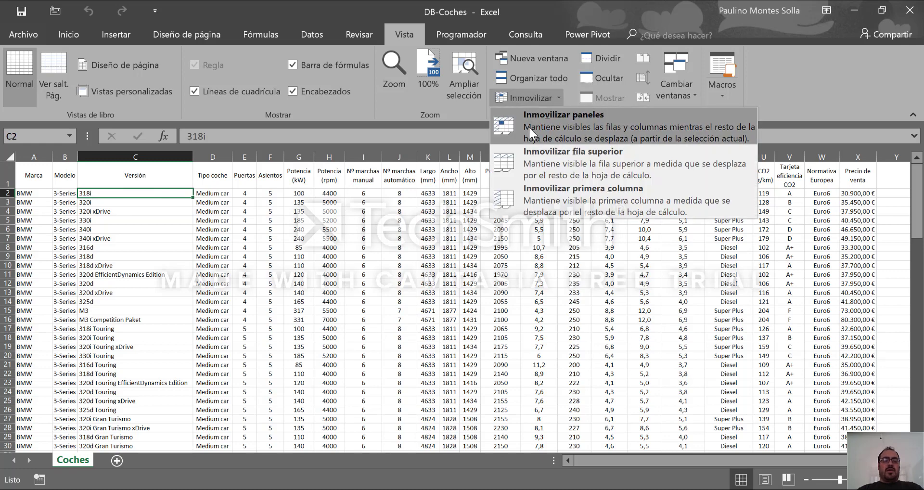
{"action": "left_click", "coordinate": [528, 126]}
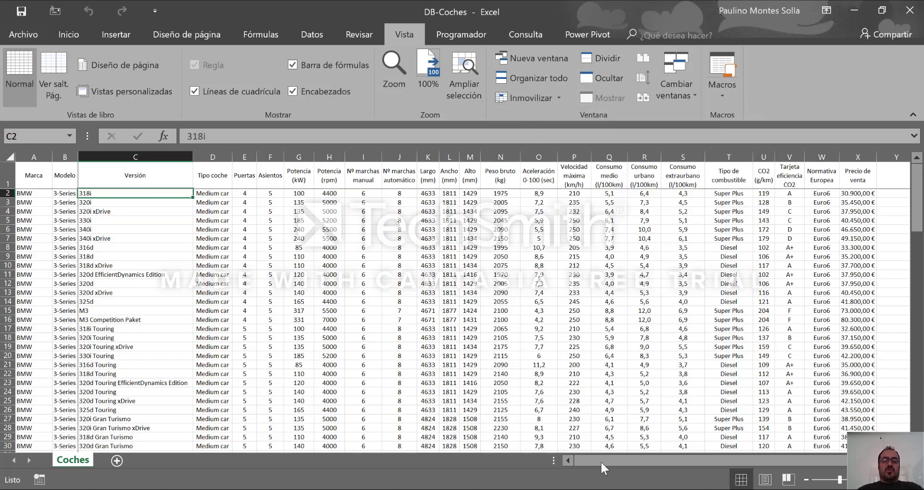
{"action": "left_click_drag", "start_coordinate": [596, 458], "coordinate": [528, 452]}
{"action": "mouse_move", "coordinate": [919, 218]}
{"action": "left_mouse_down"}
{"action": "mouse_move", "coordinate": [919, 229]}
{"action": "mouse_move", "coordinate": [918, 212]}
{"action": "left_mouse_up"}
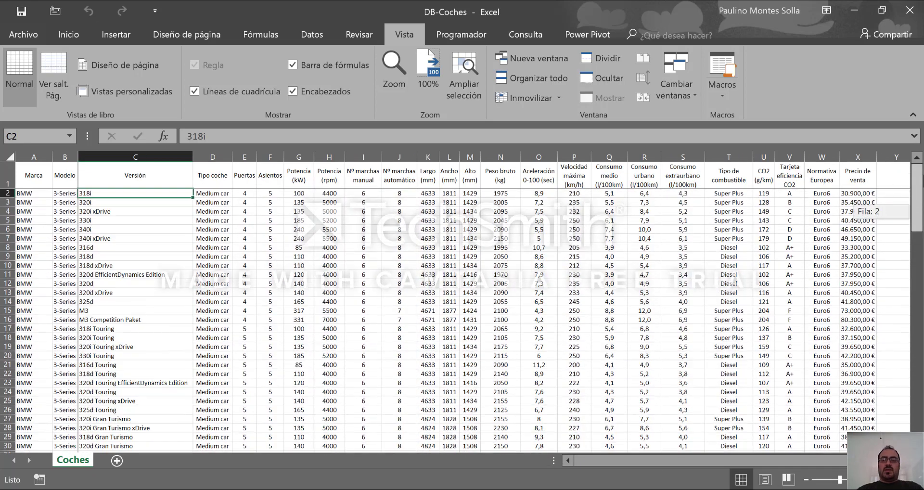
- Create a pivot table from the range Coches!$A$1:$X$118 on a new worksheet
{"action": "left_click", "coordinate": [34, 166]}
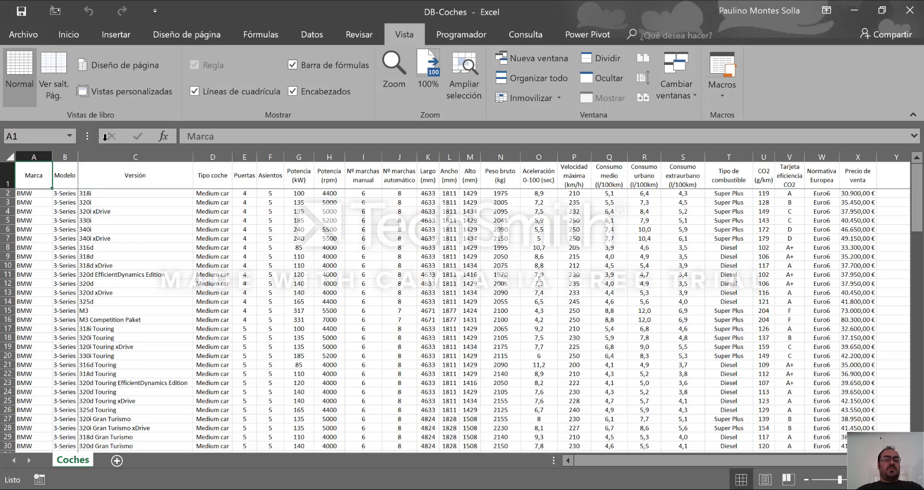
{"action": "left_click", "coordinate": [71, 35]}
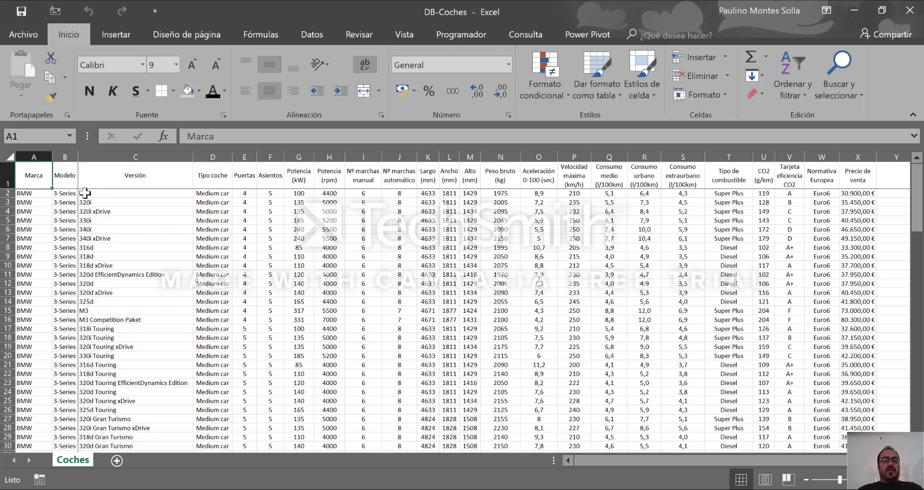
{"action": "left_click_drag", "start_coordinate": [28, 172], "coordinate": [852, 418]}
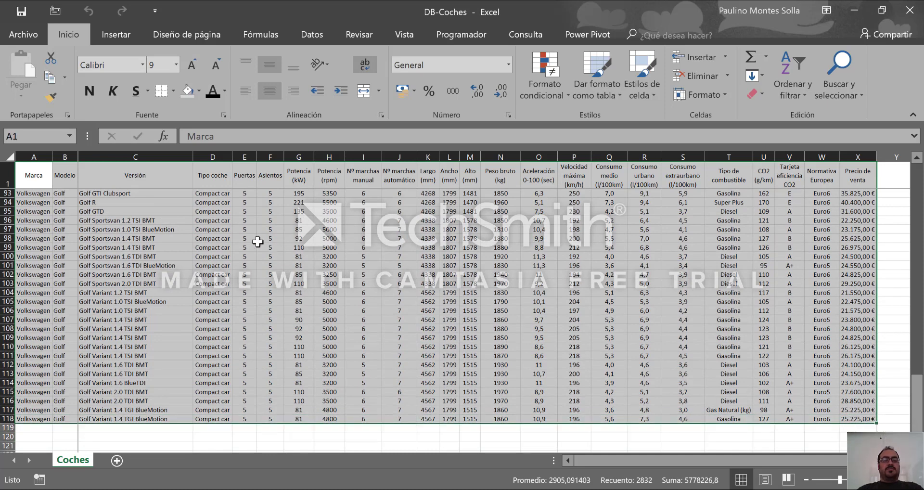
{"action": "left_click", "coordinate": [124, 34]}
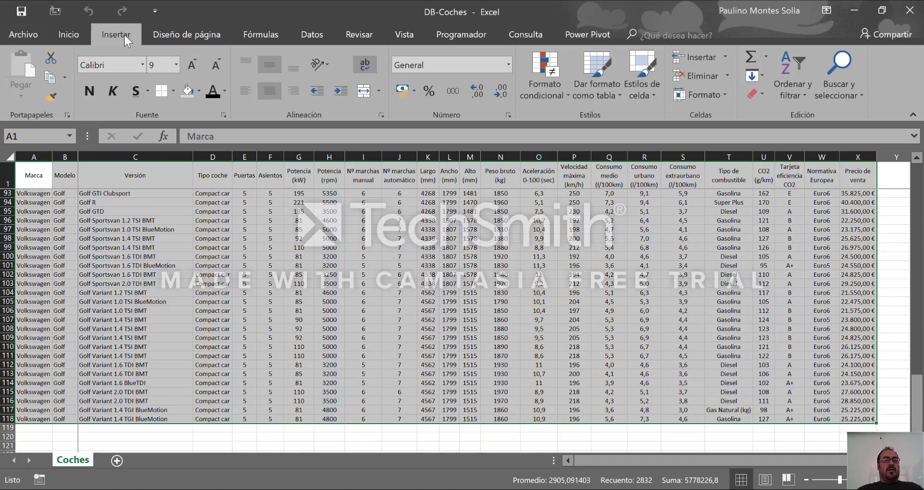
{"action": "left_click", "coordinate": [28, 79]}
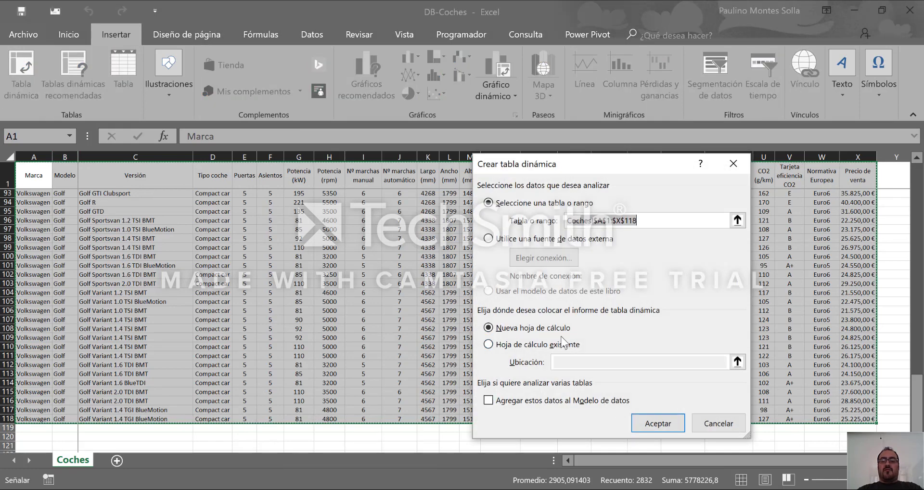
{"action": "left_click", "coordinate": [655, 423]}
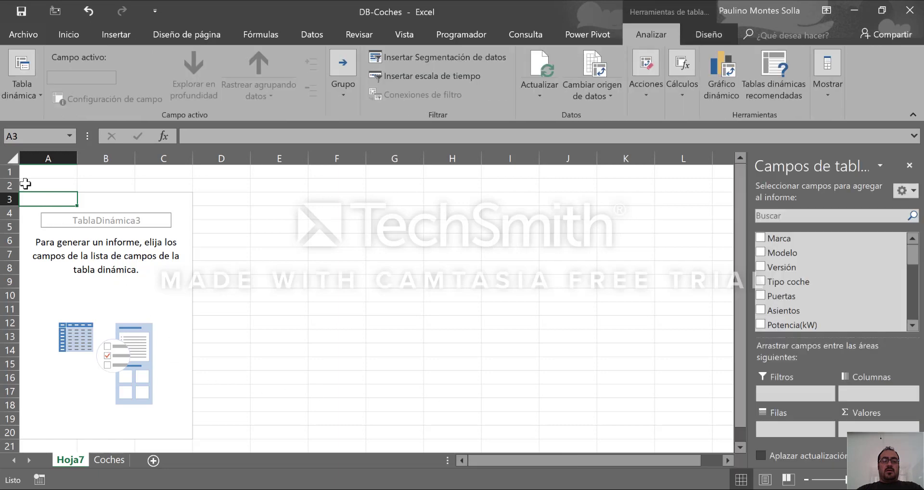
- Reduce the font size of the entire pivot table sheet to 9 and select the empty pivot table at A3
{"action": "left_click", "coordinate": [12, 157]}
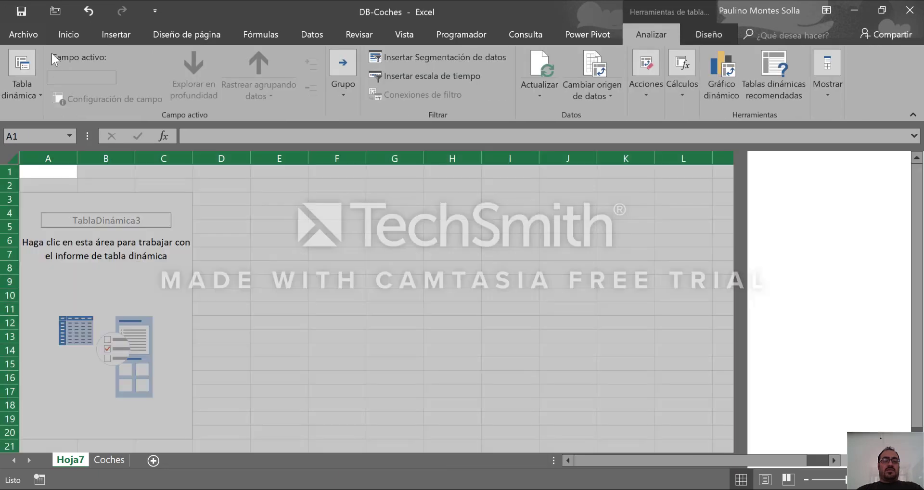
{"action": "left_click", "coordinate": [72, 33]}
{"action": "left_click", "coordinate": [211, 61]}
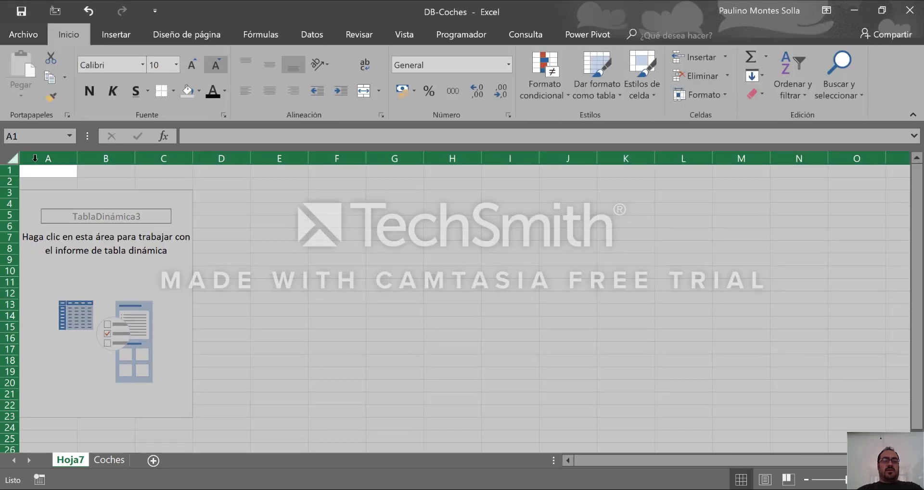
{"action": "left_click", "coordinate": [212, 62]}
{"action": "left_click", "coordinate": [41, 193]}
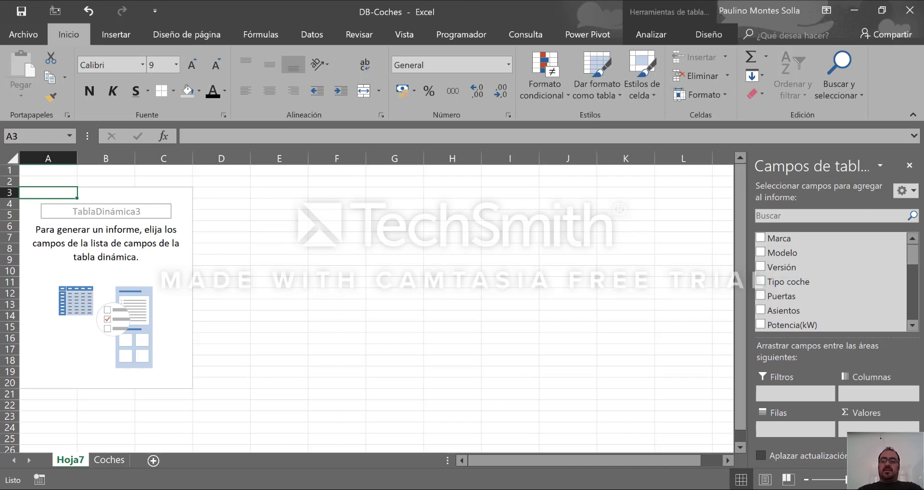
- Widen the pivot table field list and return to the source data on the Coches sheet
{"action": "left_click_drag", "start_coordinate": [747, 181], "coordinate": [685, 184]}
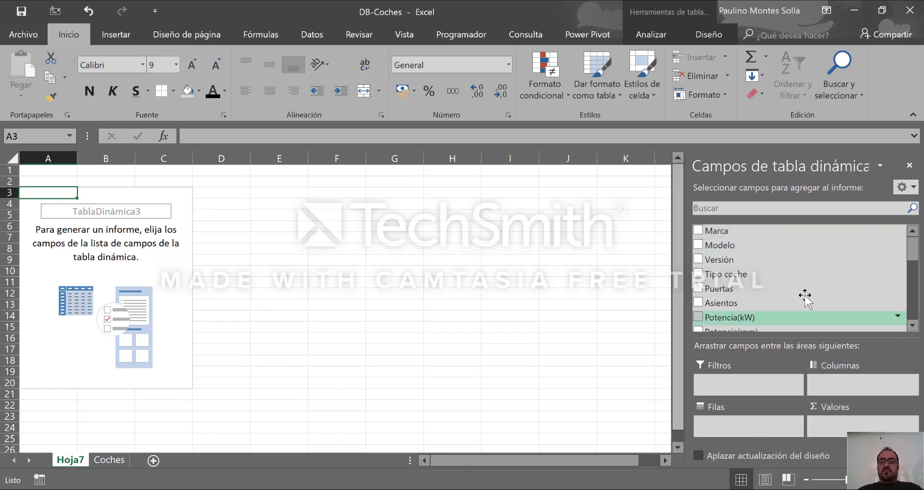
{"action": "left_click", "coordinate": [102, 461]}
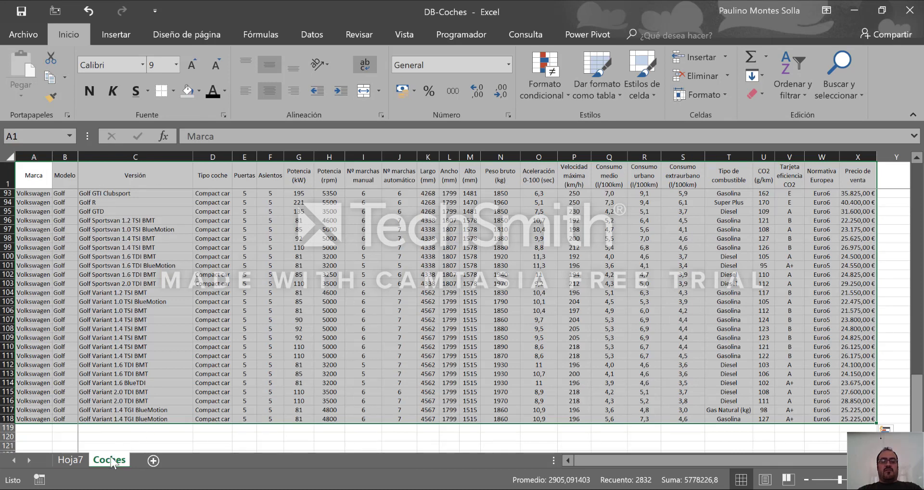
- Add Precio de venta as a report filter of the pivot table on Hoja7 and enlarge the field areas section
{"action": "left_click", "coordinate": [77, 459]}
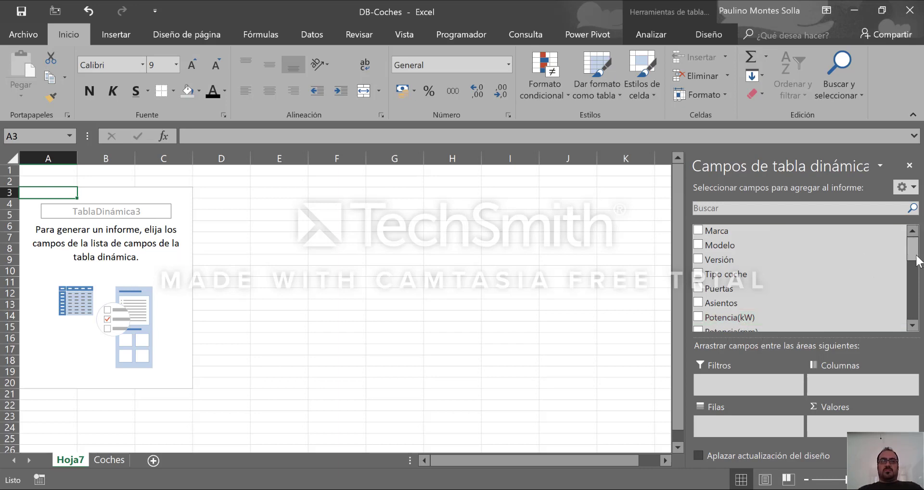
{"action": "left_click_drag", "start_coordinate": [917, 260], "coordinate": [921, 320]}
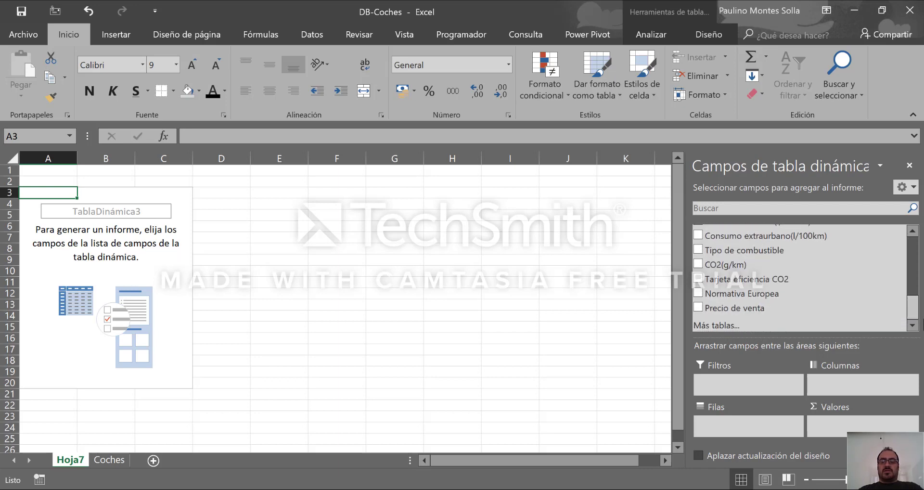
{"action": "left_click_drag", "start_coordinate": [748, 308], "coordinate": [752, 378]}
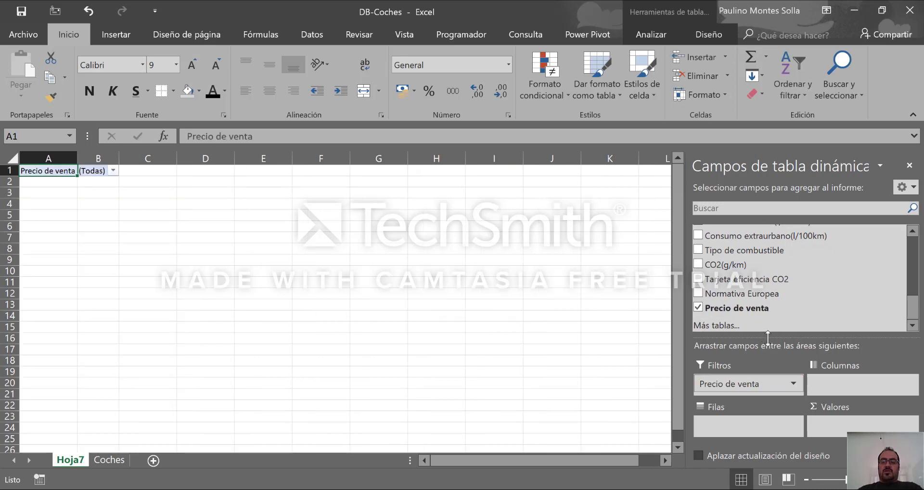
{"action": "left_click_drag", "start_coordinate": [765, 335], "coordinate": [773, 307]}
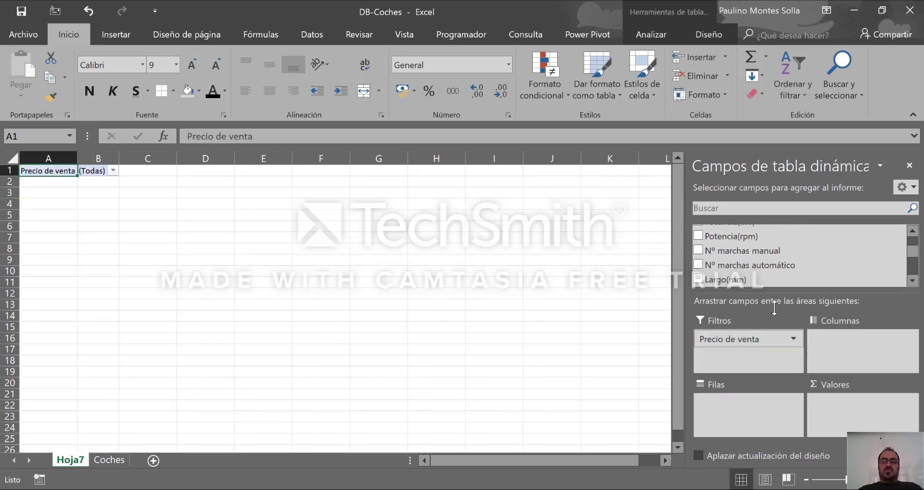
- Enable selection of multiple items in the Precio de venta report filter and deselect all prices
{"action": "left_click", "coordinate": [116, 181]}
{"action": "left_click", "coordinate": [112, 171]}
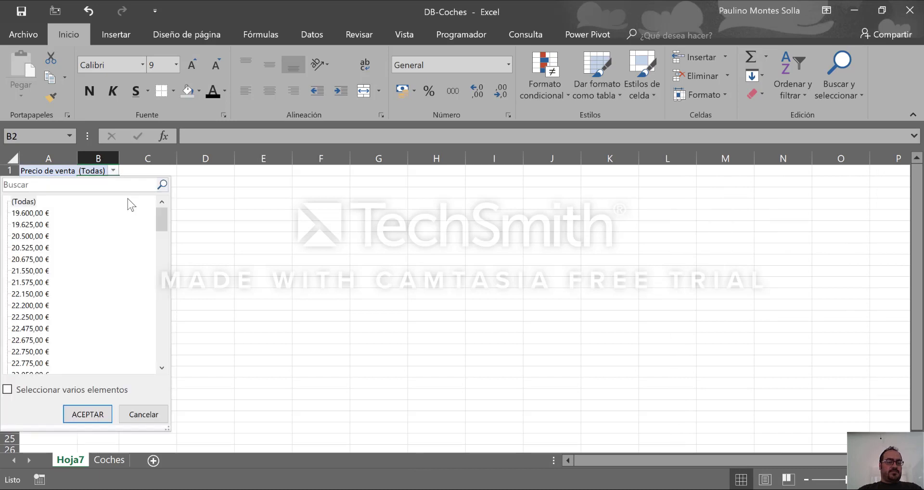
{"action": "left_click", "coordinate": [58, 390]}
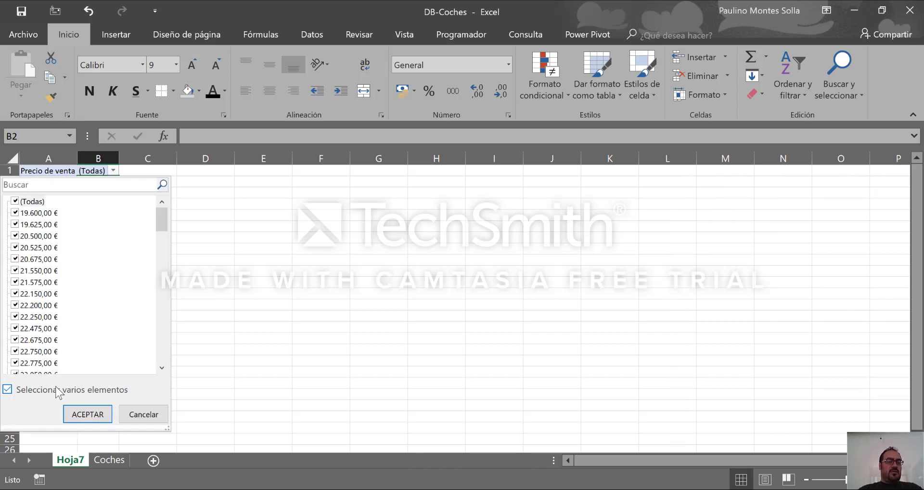
{"action": "left_click", "coordinate": [14, 201]}
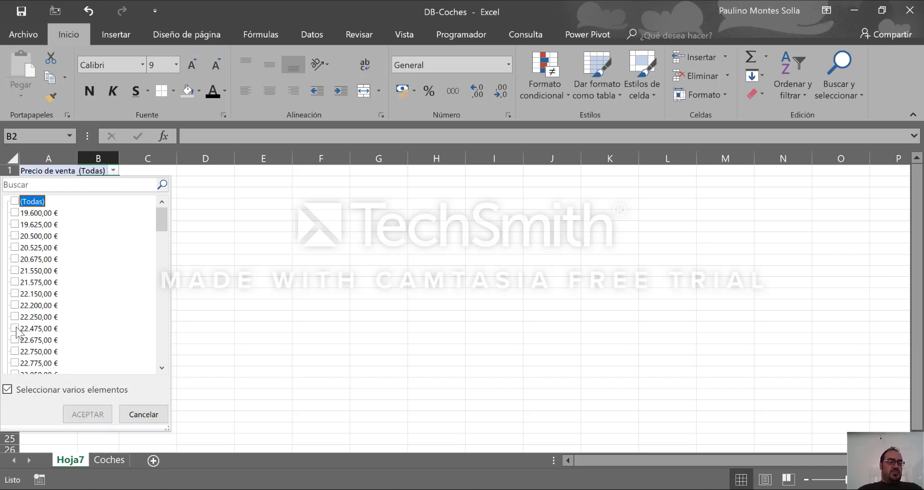
- Include the prices from 24.125,00 € to 24.975,00 € in the Precio de venta filter
{"action": "scroll", "coordinate": [17, 332], "scroll_direction": "down", "scroll_amount": 6}
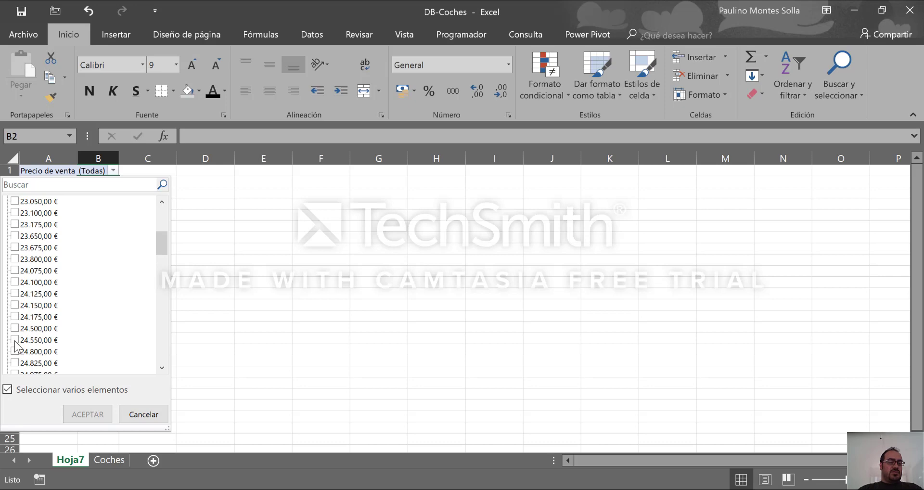
{"action": "scroll", "coordinate": [16, 345], "scroll_direction": "down", "scroll_amount": 2}
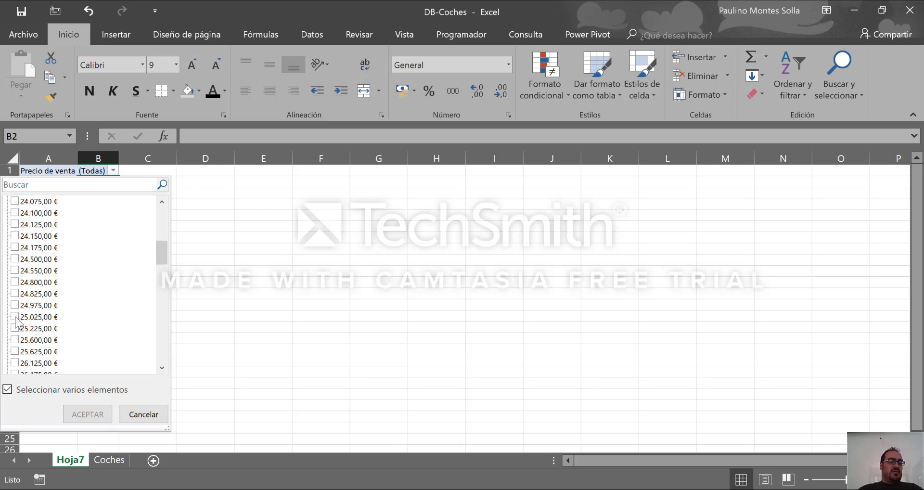
{"action": "left_click", "coordinate": [14, 304]}
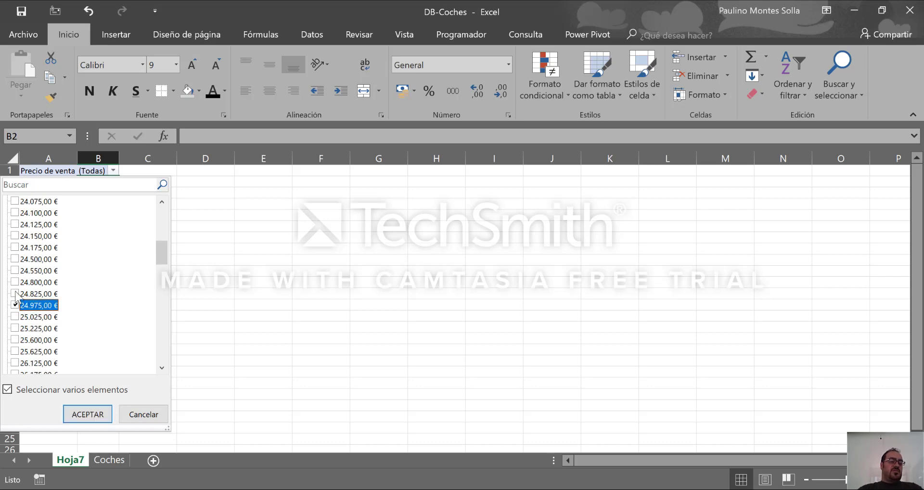
{"action": "left_click", "coordinate": [15, 293]}
{"action": "left_click", "coordinate": [15, 270]}
{"action": "left_click", "coordinate": [15, 282]}
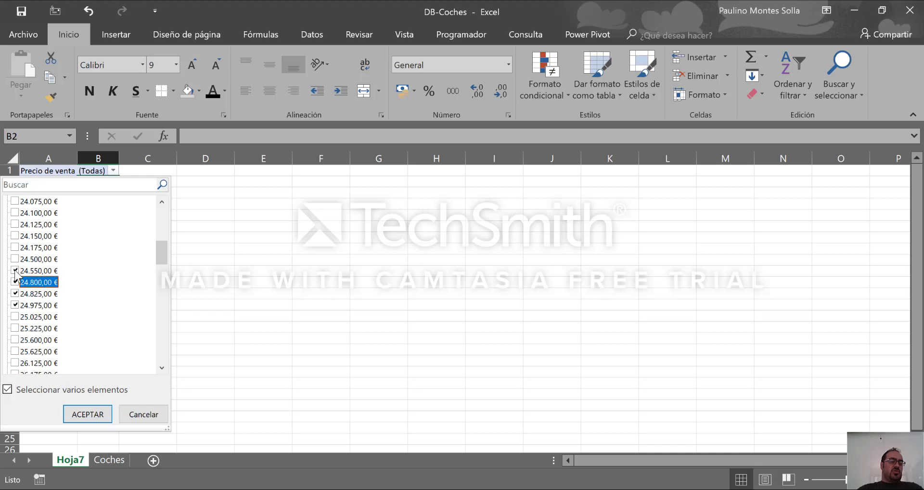
{"action": "left_click", "coordinate": [15, 258]}
{"action": "left_click", "coordinate": [17, 247]}
{"action": "left_click", "coordinate": [15, 236]}
{"action": "left_click", "coordinate": [16, 225]}
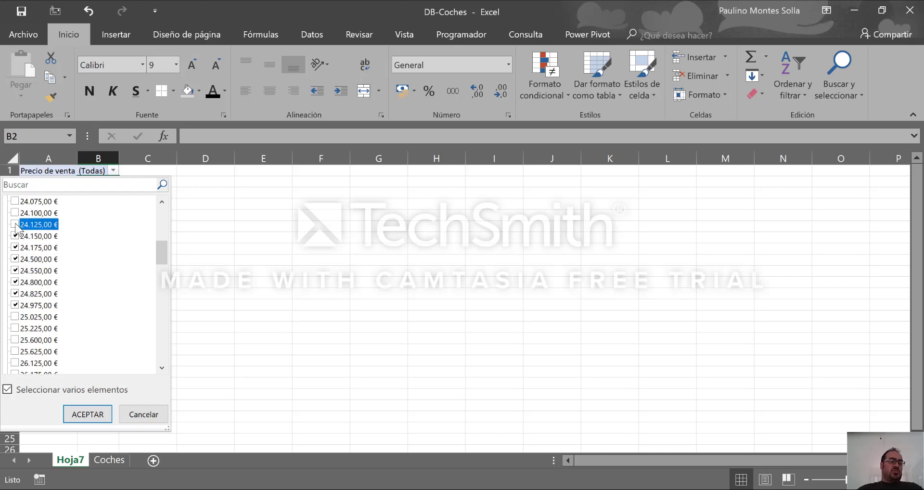
- Include the prices from 23.650,00 € to 24.100,00 € in the Precio de venta filter
{"action": "scroll", "coordinate": [20, 226], "scroll_direction": "up", "scroll_amount": 1}
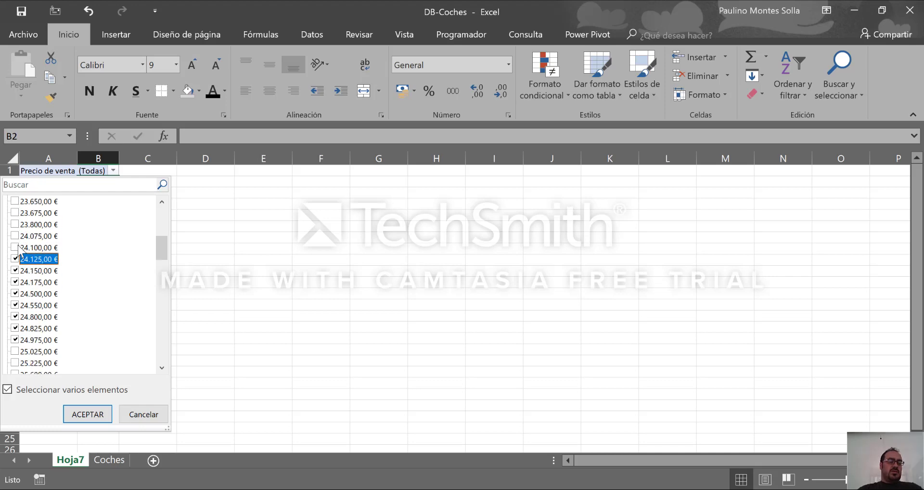
{"action": "left_click", "coordinate": [16, 247]}
{"action": "left_click", "coordinate": [16, 236]}
{"action": "left_click", "coordinate": [16, 225]}
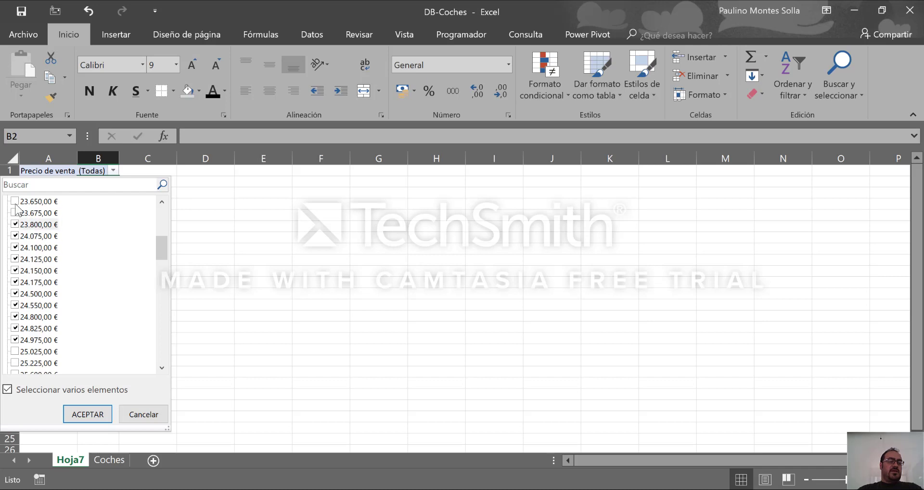
{"action": "left_click", "coordinate": [15, 213]}
{"action": "left_click", "coordinate": [15, 201]}
- Include the prices from 22.200,00 € to 23.175,00 € in the Precio de venta filter
{"action": "scroll", "coordinate": [19, 216], "scroll_direction": "up", "scroll_amount": 4}
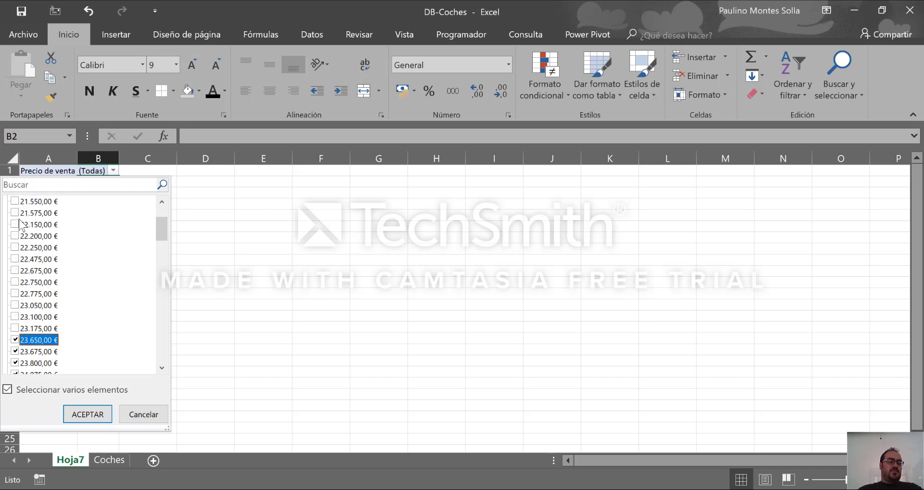
{"action": "left_click", "coordinate": [16, 328]}
{"action": "left_click", "coordinate": [15, 316]}
{"action": "left_click", "coordinate": [15, 305]}
{"action": "left_click", "coordinate": [16, 294]}
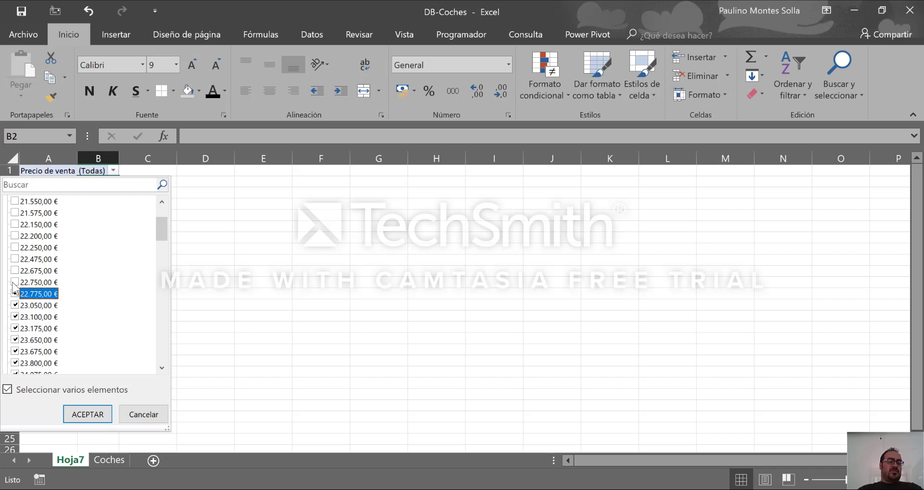
{"action": "left_click", "coordinate": [15, 282]}
{"action": "left_click", "coordinate": [15, 271]}
{"action": "left_click", "coordinate": [17, 259]}
{"action": "left_click", "coordinate": [16, 247]}
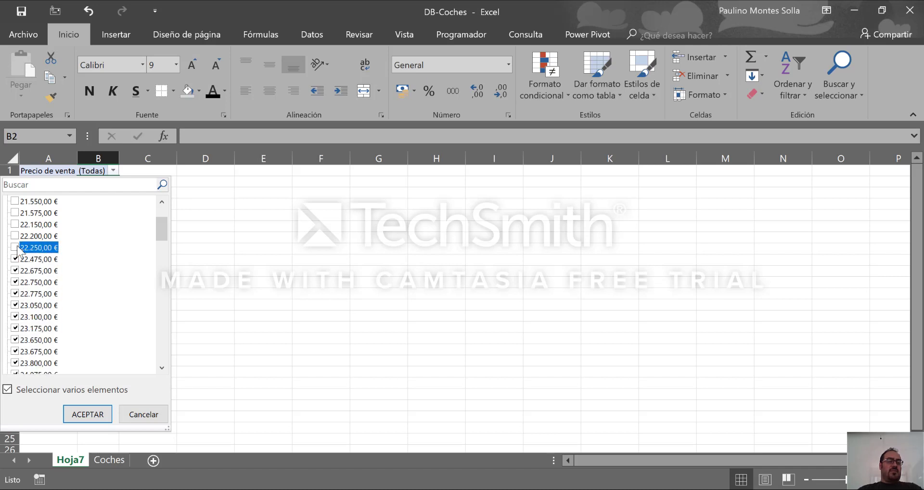
{"action": "left_click", "coordinate": [15, 235]}
- Include the prices from 21.550,00 € to 22.150,00 € in the Precio de venta filter, keeping 22.200,00 € selected
{"action": "left_click", "coordinate": [16, 203]}
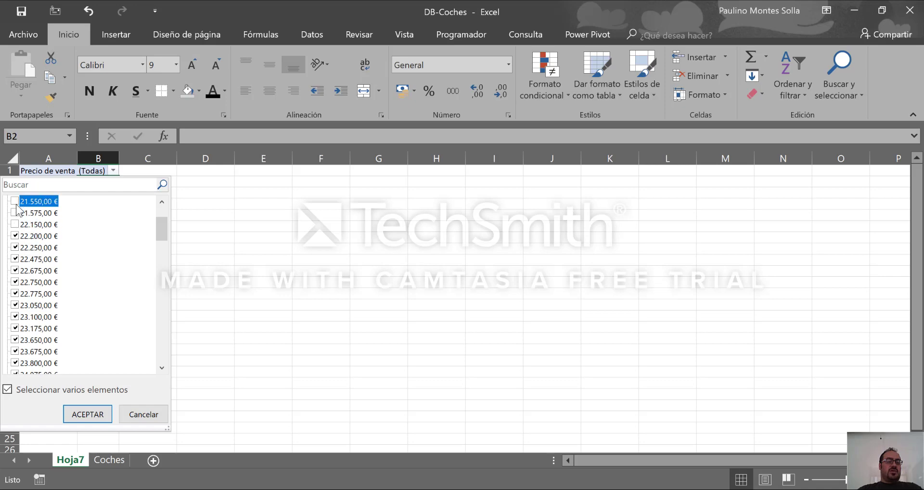
{"action": "left_click", "coordinate": [15, 213]}
{"action": "left_click", "coordinate": [15, 224]}
{"action": "left_click", "coordinate": [18, 235]}
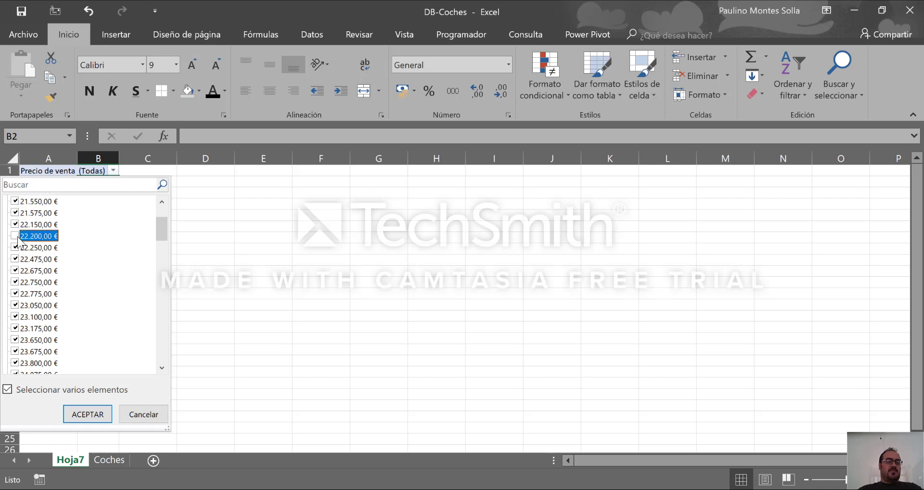
{"action": "left_click", "coordinate": [19, 235]}
- Include the prices from 19.600,00 € to 20.675,00 € and apply the Precio de venta filter
{"action": "scroll", "coordinate": [20, 237], "scroll_direction": "up", "scroll_amount": 2}
{"action": "left_click", "coordinate": [15, 259]}
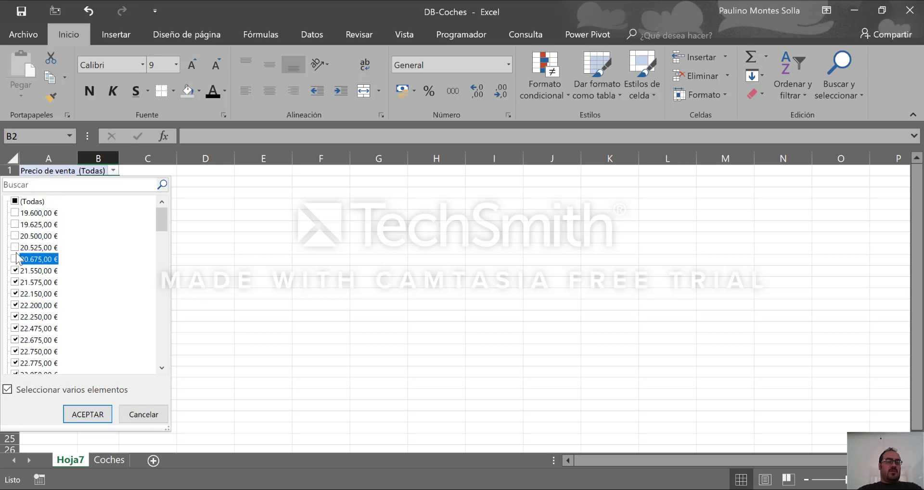
{"action": "left_click", "coordinate": [18, 237]}
{"action": "left_click", "coordinate": [16, 247]}
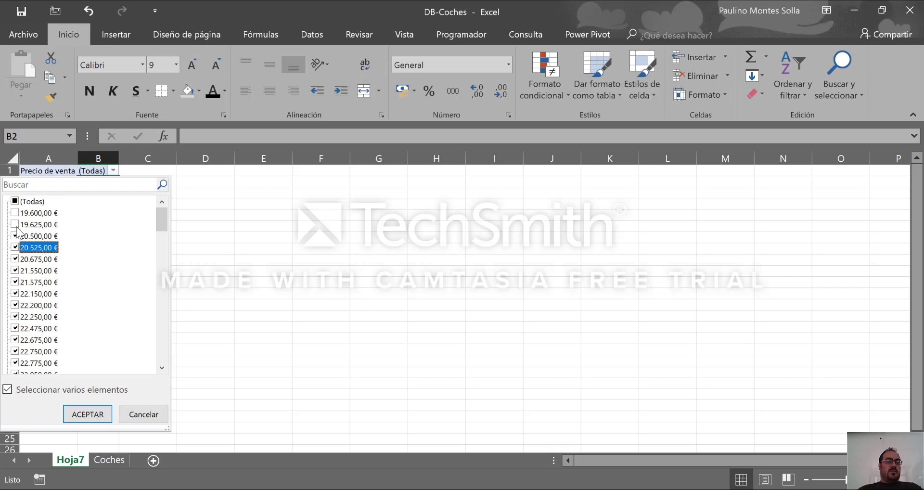
{"action": "left_click", "coordinate": [15, 223]}
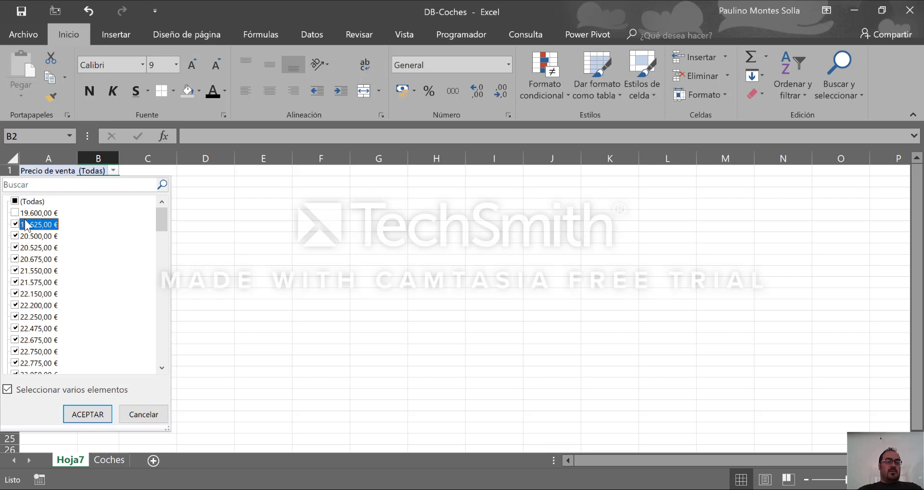
{"action": "left_click", "coordinate": [15, 213]}
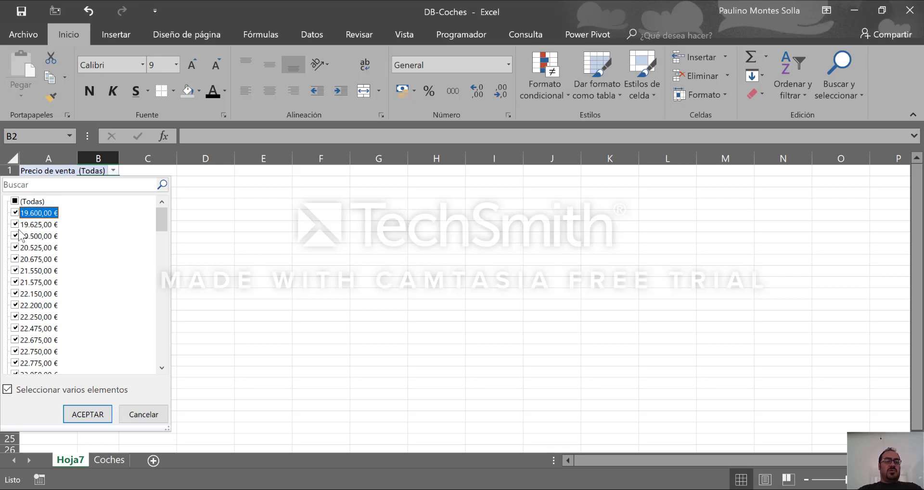
{"action": "left_click", "coordinate": [88, 414]}
- Add Marca as a row field of the pivot table
{"action": "left_click", "coordinate": [139, 173]}
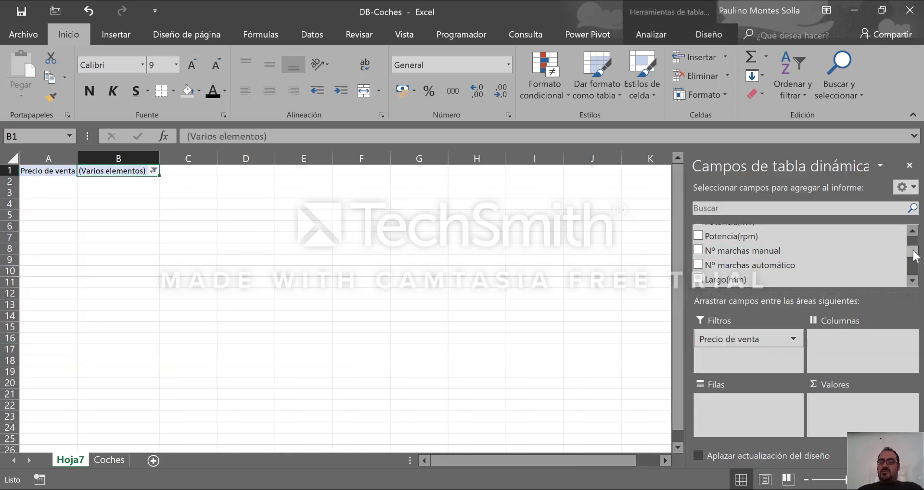
{"action": "left_click_drag", "start_coordinate": [912, 252], "coordinate": [917, 233]}
{"action": "left_click_drag", "start_coordinate": [750, 234], "coordinate": [749, 417]}
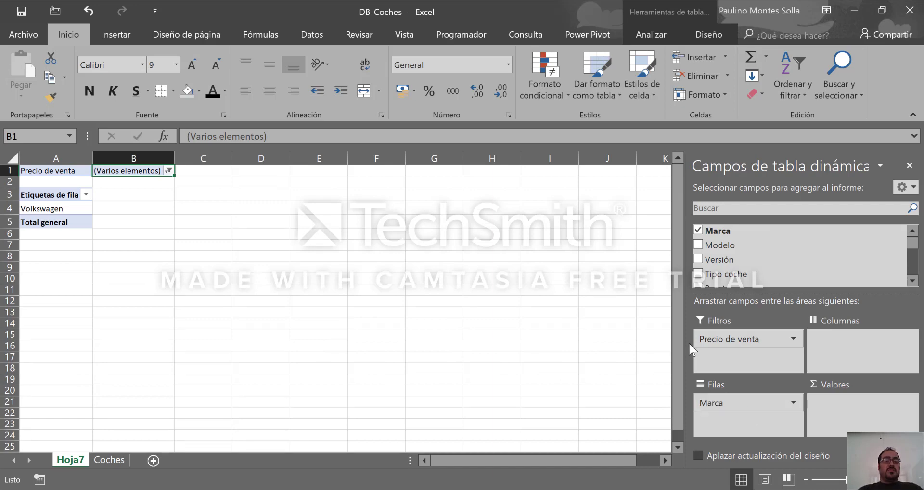
- Extend the Precio de venta filter selection with the prices from 25.025,00 € to 26.975,00 €
{"action": "left_click", "coordinate": [169, 171]}
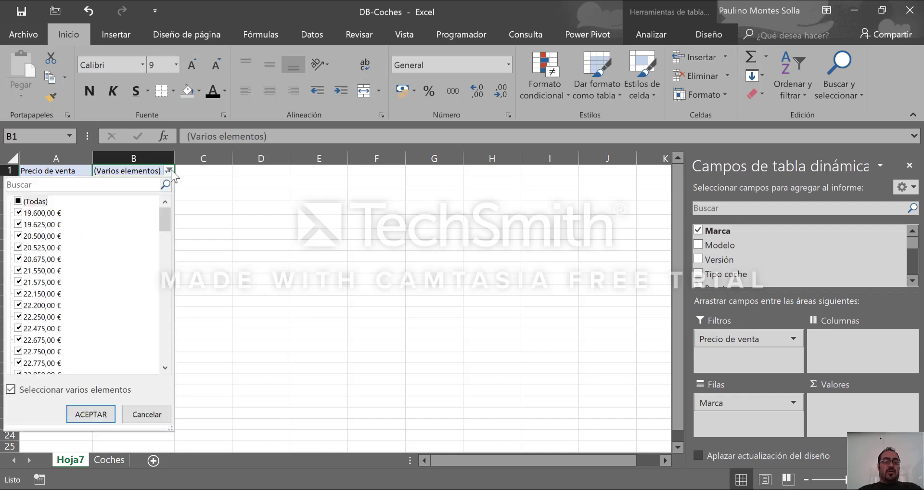
{"action": "left_click_drag", "start_coordinate": [166, 243], "coordinate": [169, 275]}
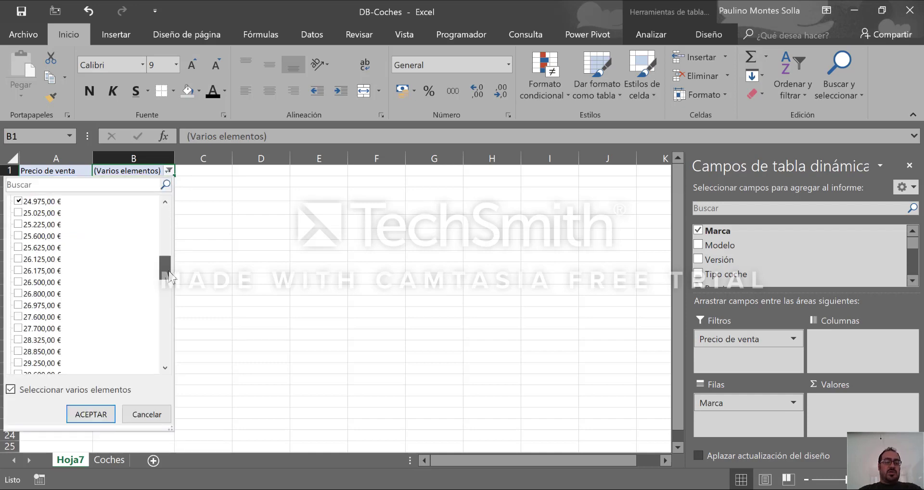
{"action": "left_click", "coordinate": [19, 213]}
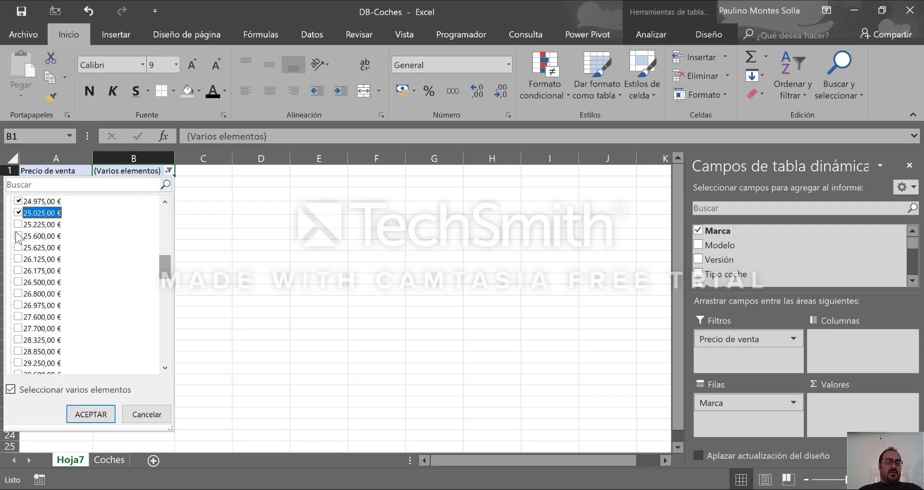
{"action": "left_click", "coordinate": [19, 225]}
{"action": "left_click", "coordinate": [19, 235]}
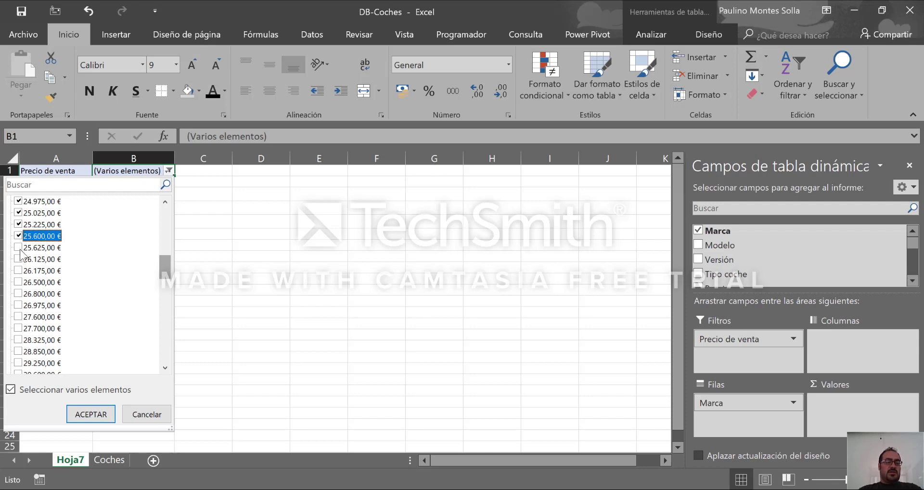
{"action": "left_click", "coordinate": [19, 248]}
{"action": "left_click", "coordinate": [20, 259]}
{"action": "left_click", "coordinate": [19, 270]}
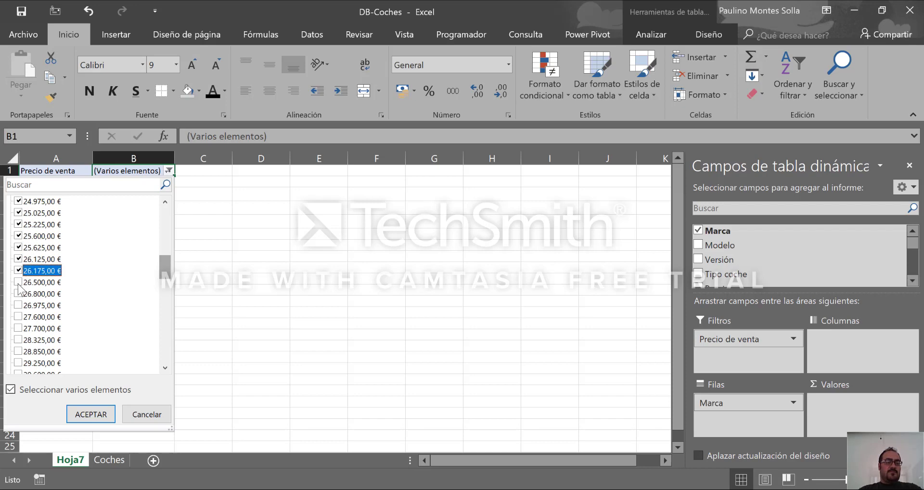
{"action": "left_click", "coordinate": [20, 282]}
{"action": "left_click", "coordinate": [19, 293]}
{"action": "left_click", "coordinate": [19, 305]}
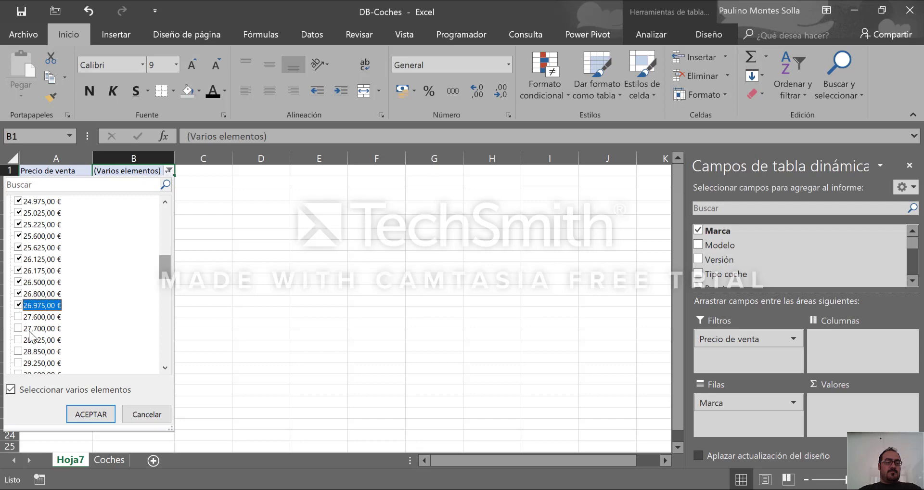
- Reset the Precio de venta report filter to include all prices
{"action": "left_click_drag", "start_coordinate": [163, 275], "coordinate": [160, 206]}
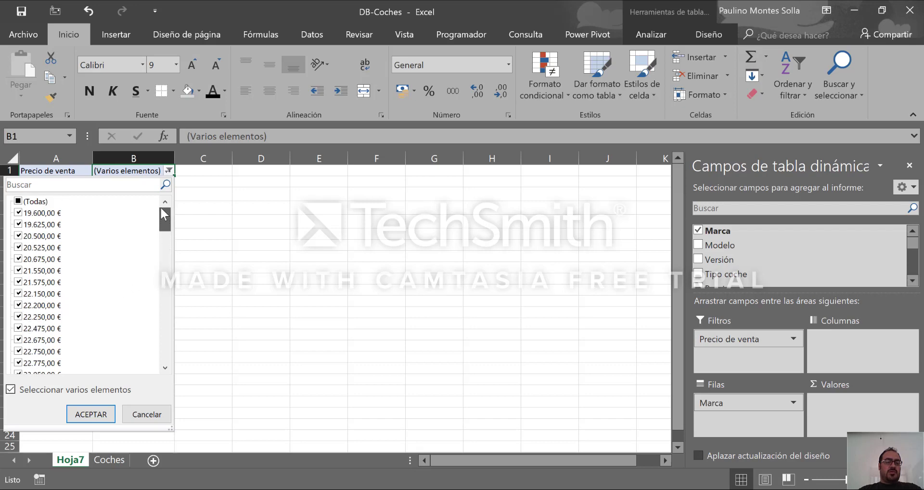
{"action": "left_click", "coordinate": [19, 202]}
{"action": "left_click", "coordinate": [91, 414]}
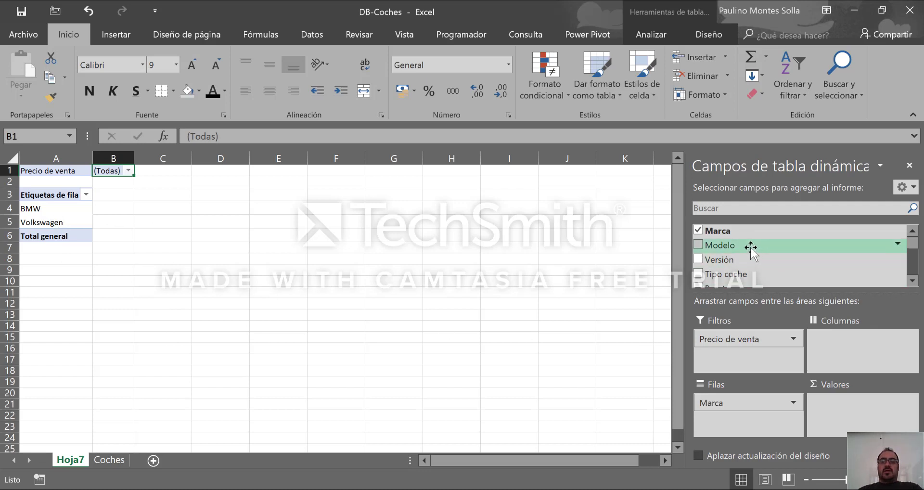
- Add Modelo as a second row field below Marca and select the 4-Series row
{"action": "left_click_drag", "start_coordinate": [750, 247], "coordinate": [752, 416]}
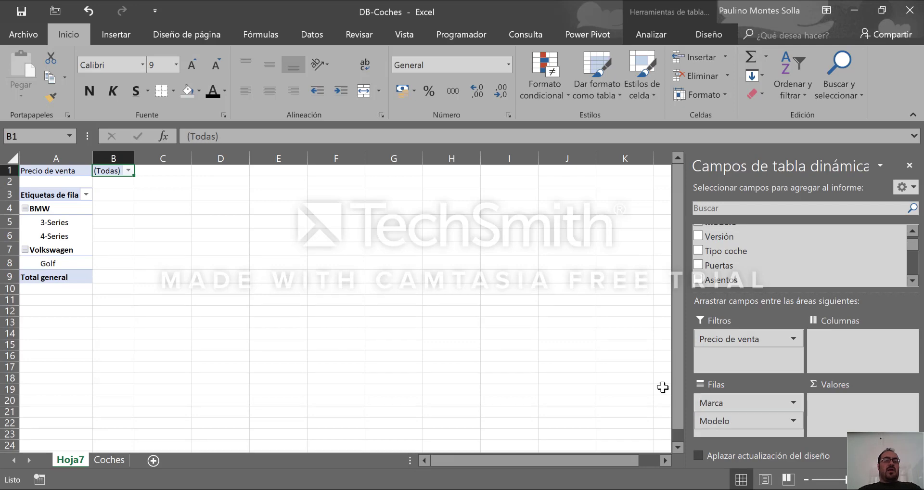
{"action": "left_click", "coordinate": [61, 239]}
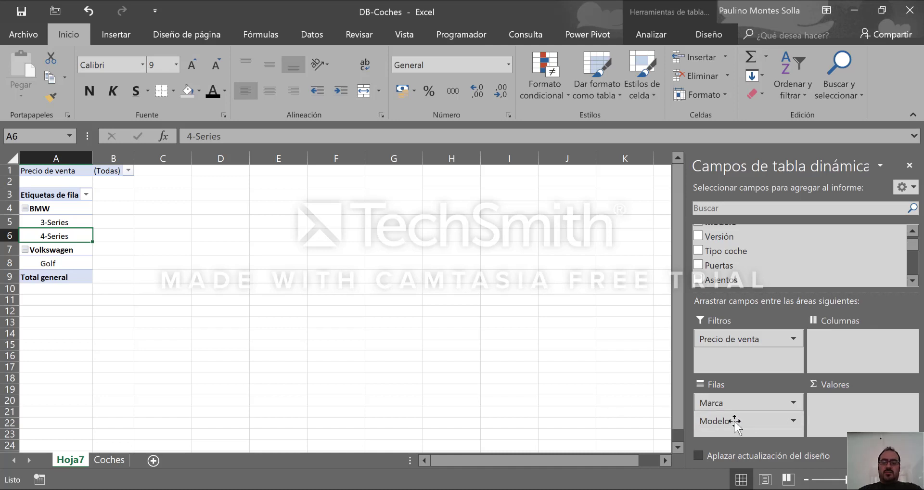
- Move Modelo to the report filters and exclude 4-Series by allowing several items to be selected
{"action": "left_click_drag", "start_coordinate": [734, 422], "coordinate": [740, 370]}
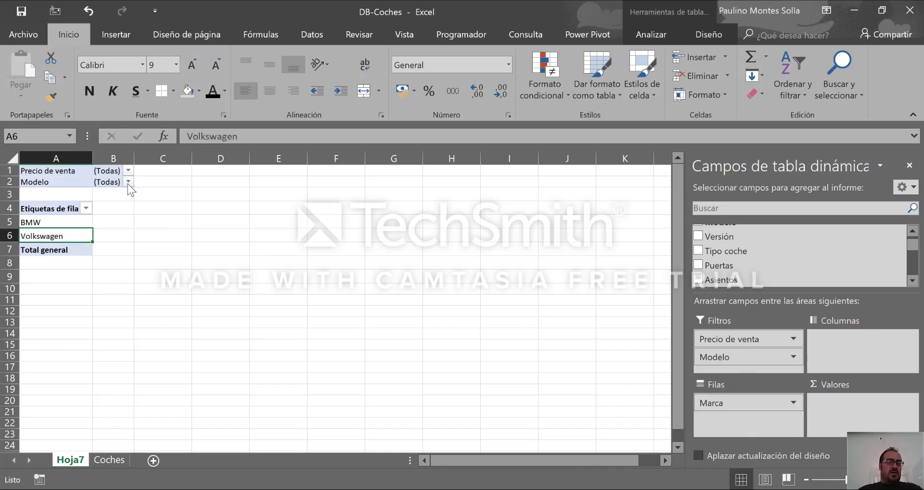
{"action": "left_click", "coordinate": [128, 183]}
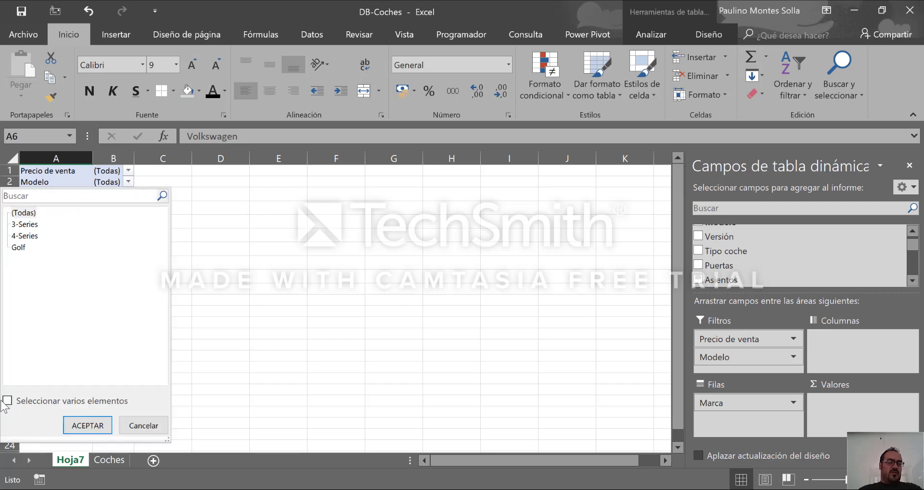
{"action": "left_click", "coordinate": [16, 404]}
{"action": "left_click", "coordinate": [15, 235]}
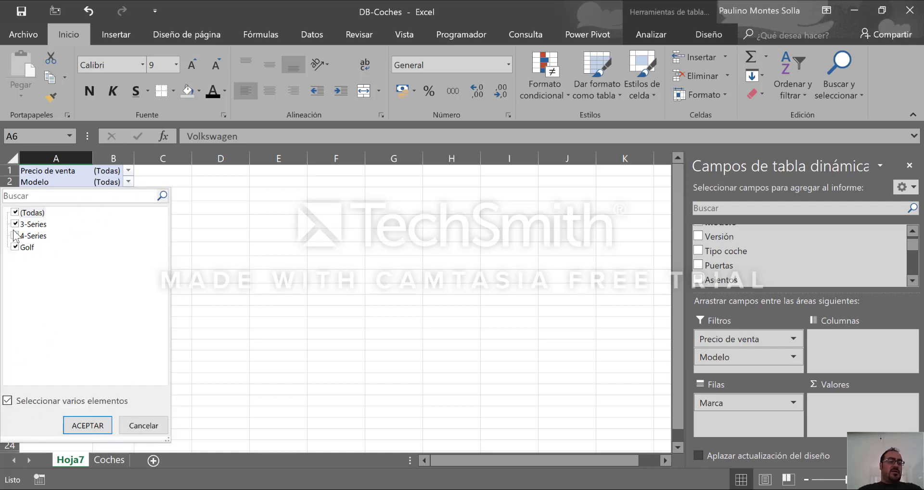
{"action": "left_click", "coordinate": [16, 236]}
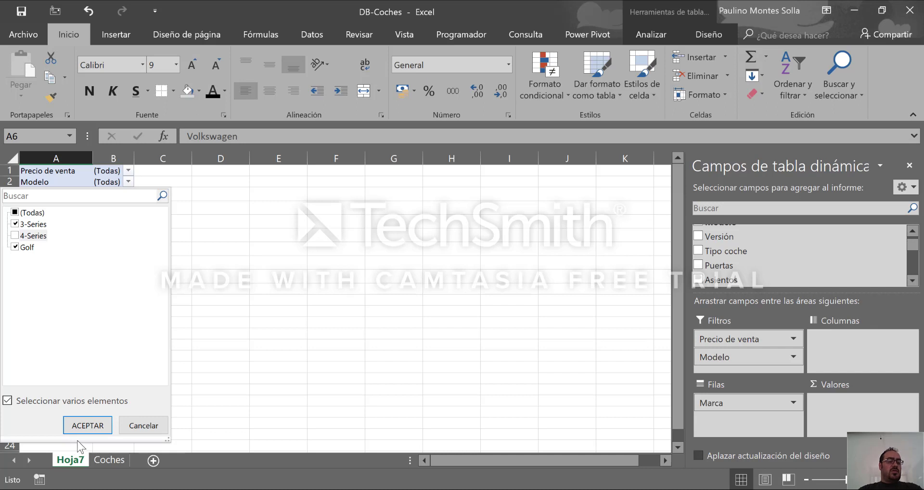
{"action": "left_click", "coordinate": [86, 426]}
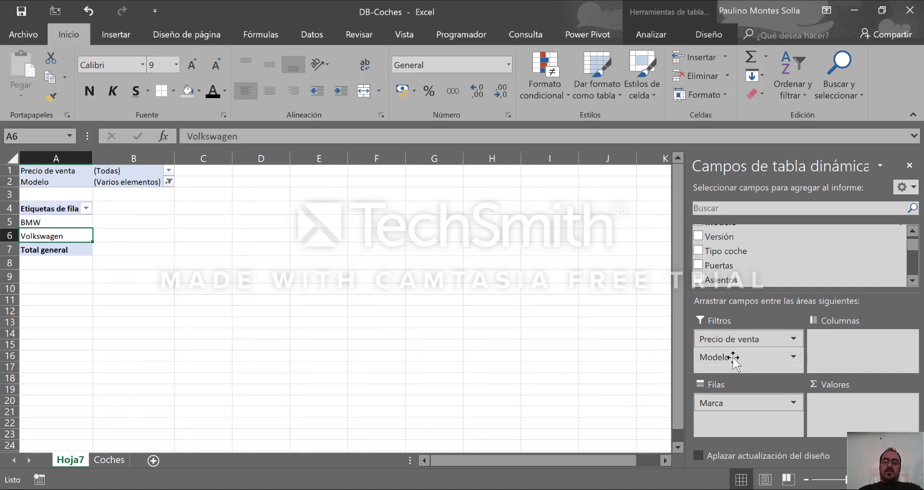
- Return Modelo to the rows below Marca, and set Marca to no subtotals and tabular item labels
{"action": "left_click_drag", "start_coordinate": [734, 357], "coordinate": [732, 422]}
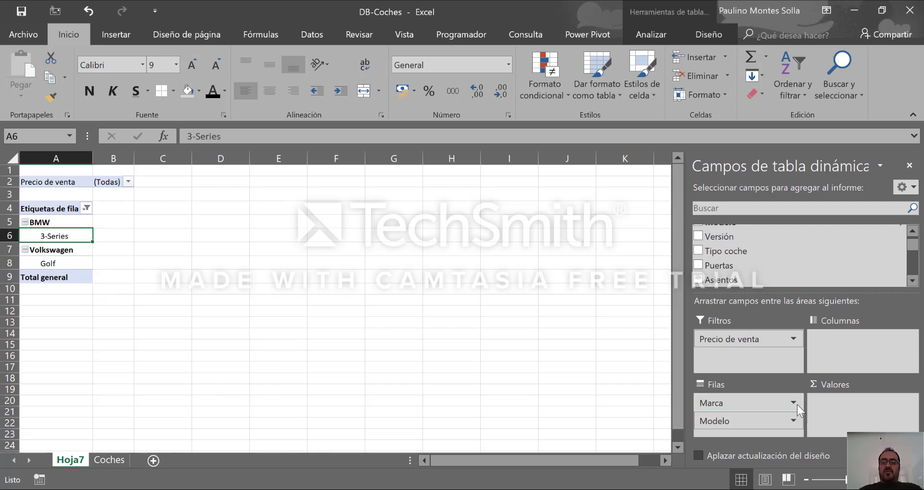
{"action": "left_click", "coordinate": [777, 401]}
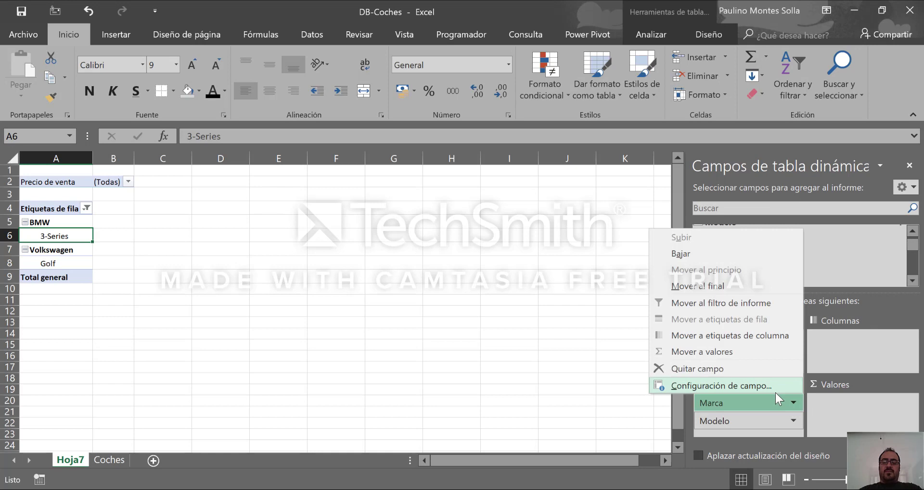
{"action": "left_click", "coordinate": [775, 391]}
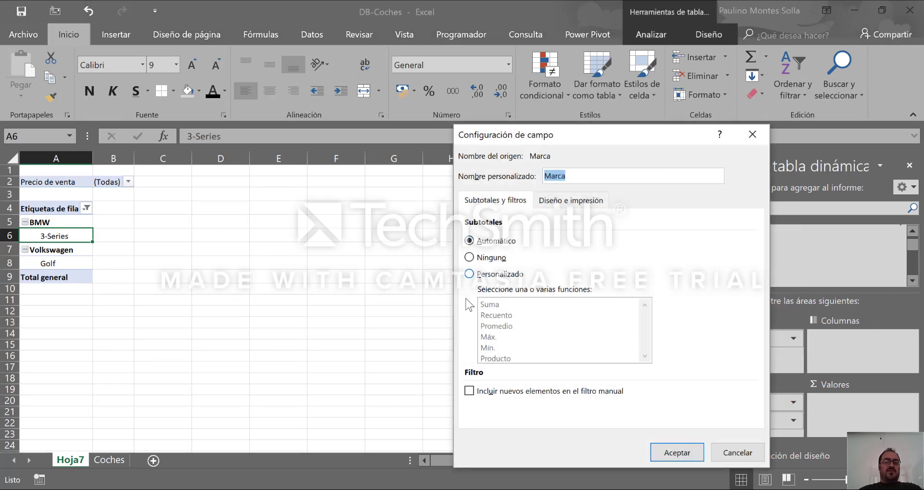
{"action": "left_click", "coordinate": [469, 258]}
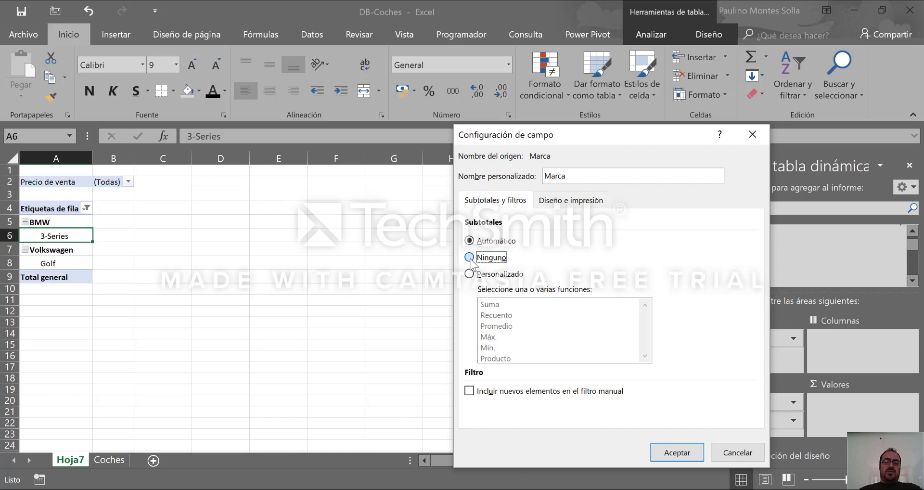
{"action": "left_click", "coordinate": [553, 204]}
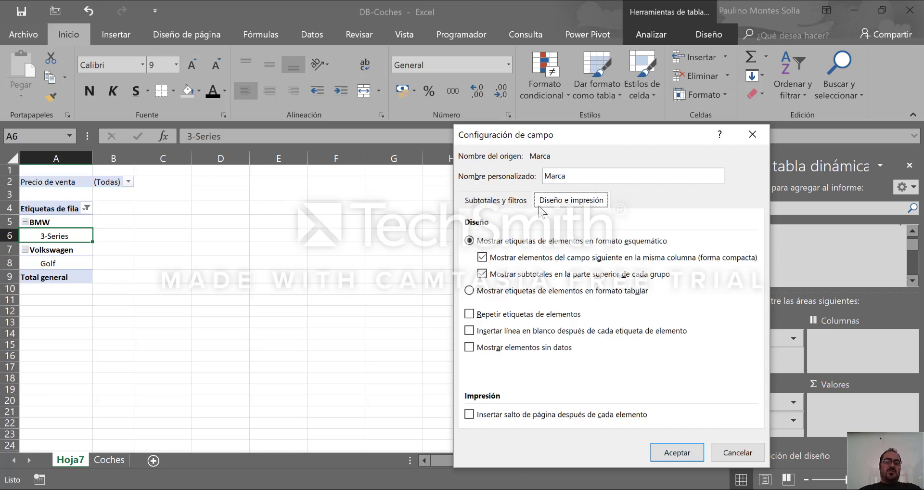
{"action": "left_click", "coordinate": [470, 291]}
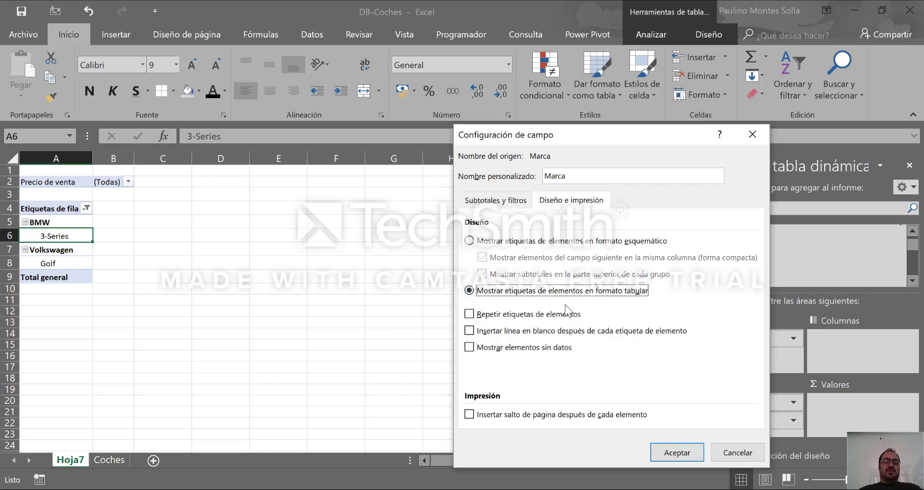
{"action": "left_click", "coordinate": [677, 452]}
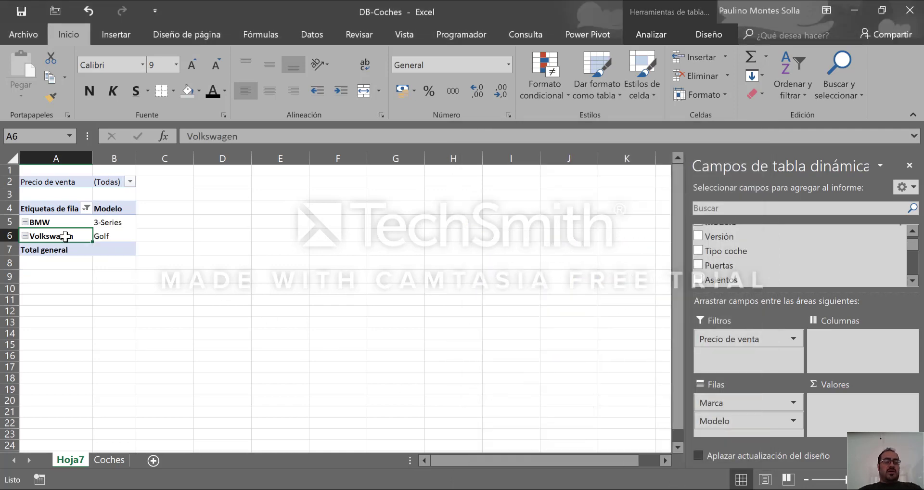
- Add Versión as the third row field below Modelo and look through the versions listed
{"action": "left_click", "coordinate": [76, 288]}
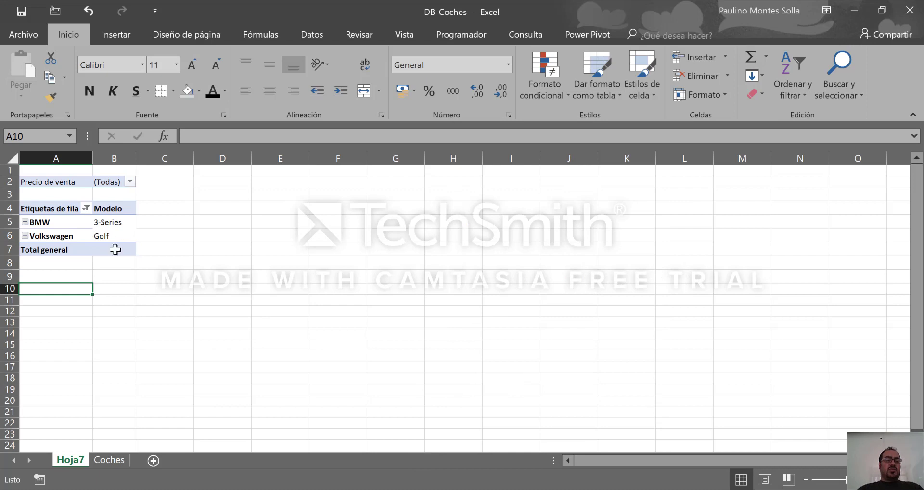
{"action": "left_click", "coordinate": [105, 222]}
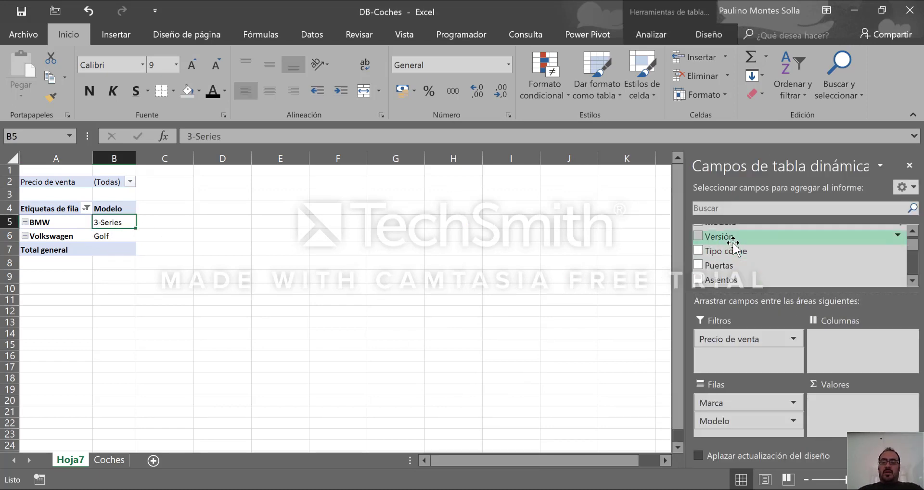
{"action": "left_click_drag", "start_coordinate": [732, 242], "coordinate": [752, 436]}
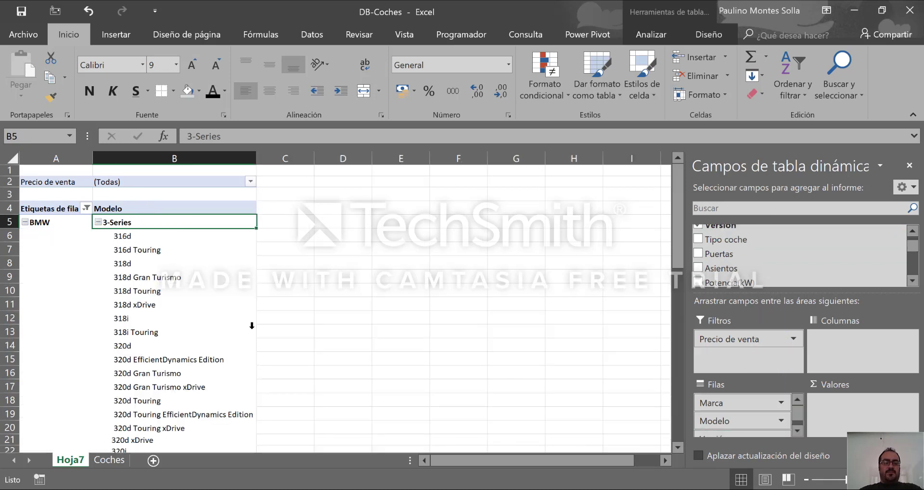
{"action": "scroll", "coordinate": [195, 347], "scroll_direction": "down", "scroll_amount": 8}
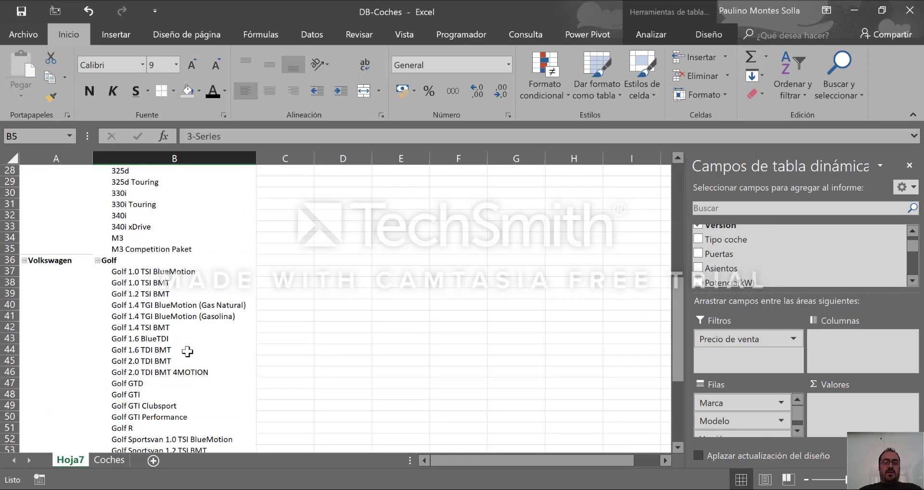
{"action": "scroll", "coordinate": [191, 330], "scroll_direction": "up", "scroll_amount": 8}
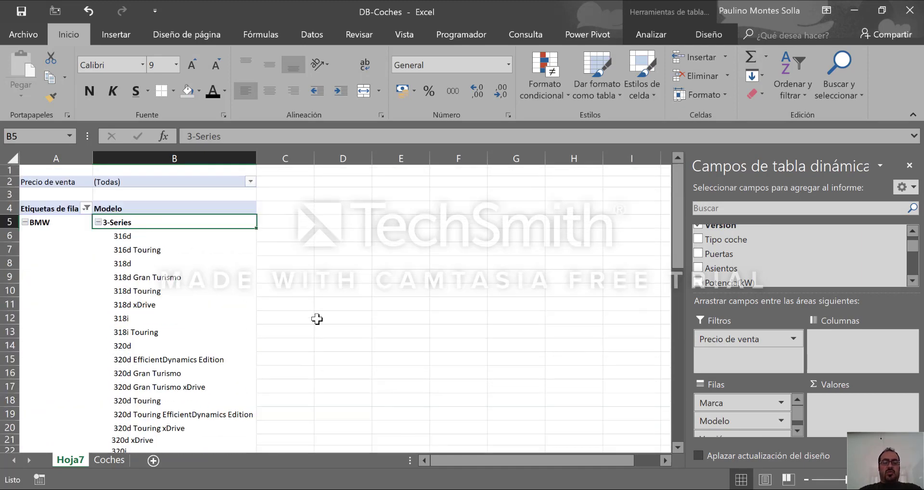
- Set the Modelo row field to subtotals Ninguno and show its item labels in tabular format
{"action": "left_click", "coordinate": [771, 422]}
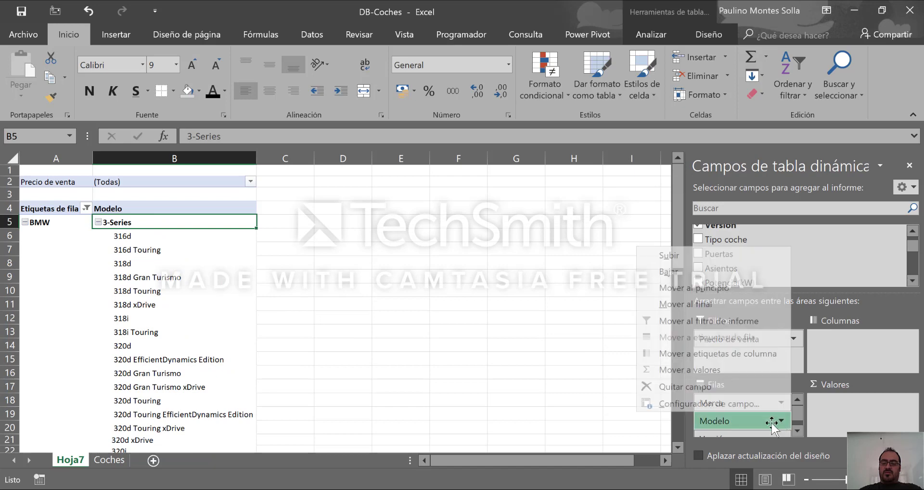
{"action": "left_click", "coordinate": [585, 413]}
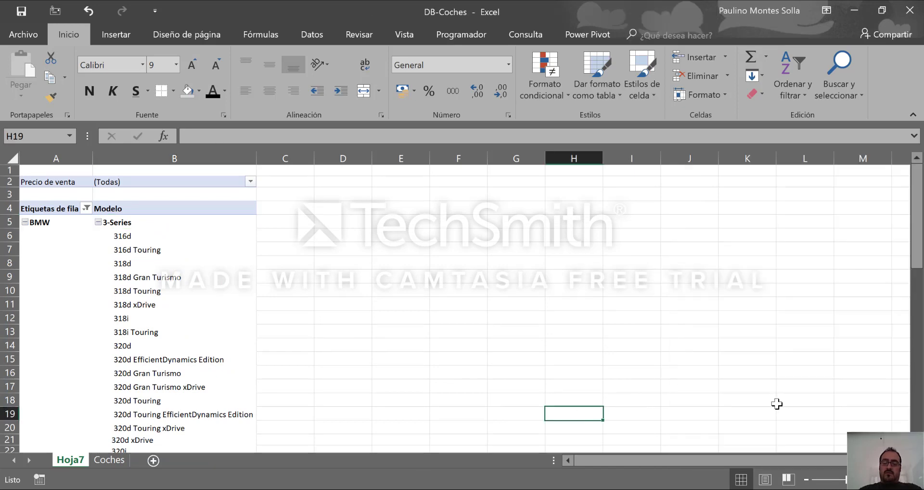
{"action": "left_click", "coordinate": [198, 304]}
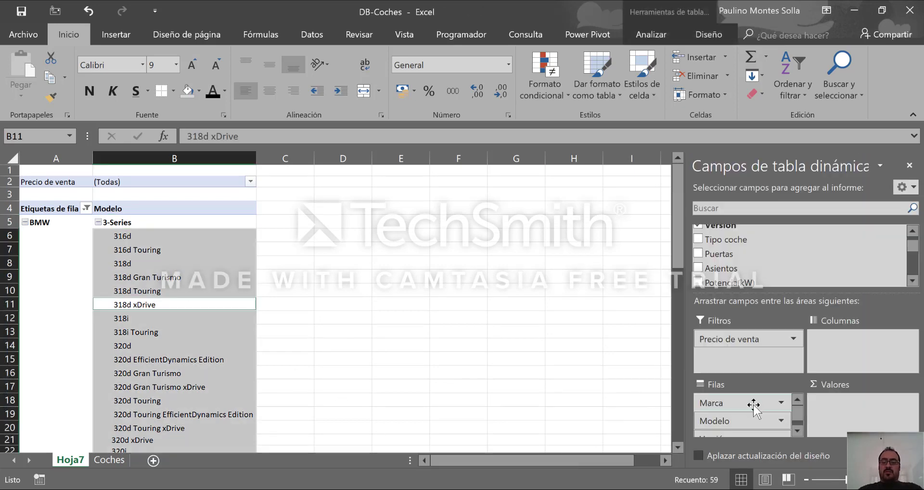
{"action": "left_click", "coordinate": [783, 422]}
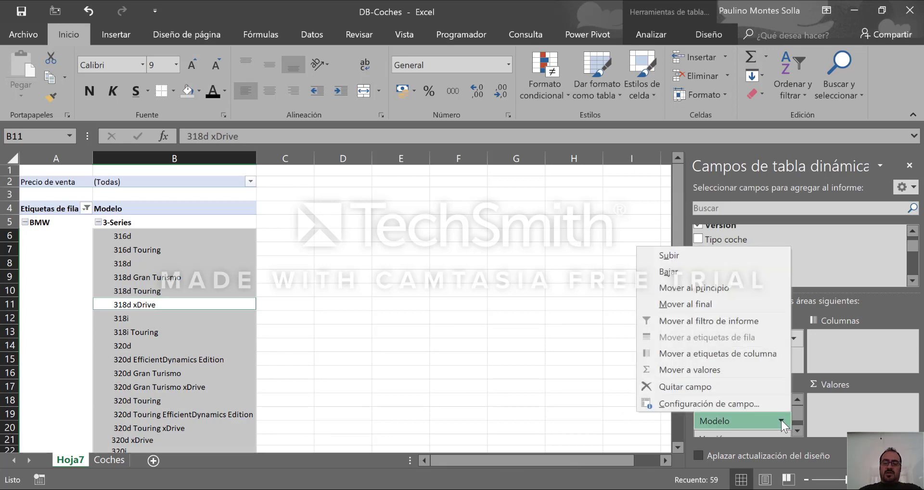
{"action": "left_click", "coordinate": [712, 463]}
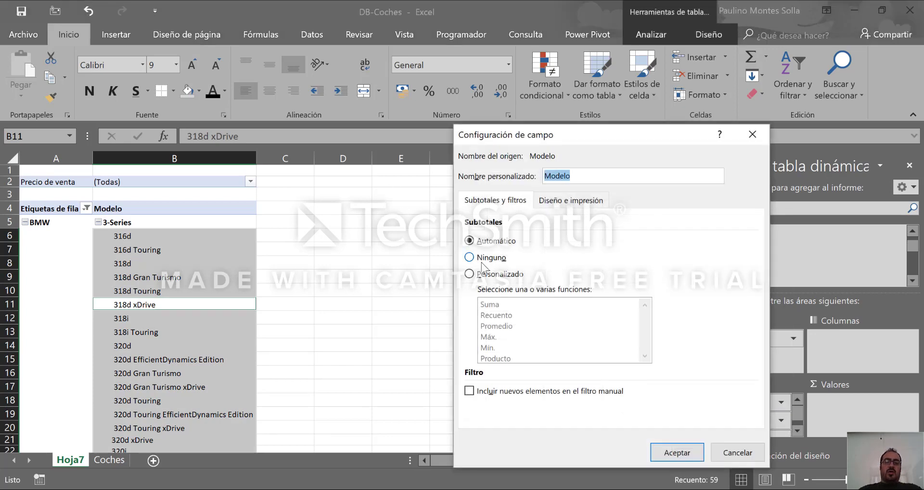
{"action": "left_click", "coordinate": [483, 258]}
{"action": "left_click", "coordinate": [576, 202]}
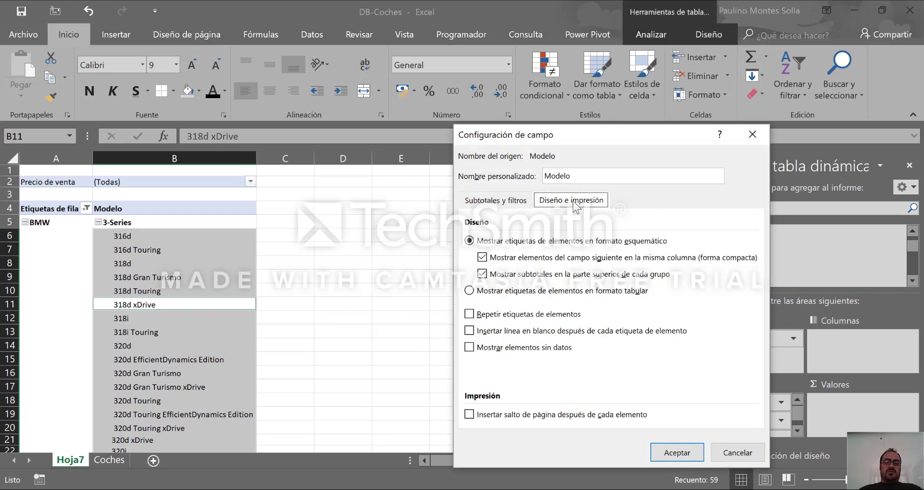
{"action": "left_click", "coordinate": [497, 291]}
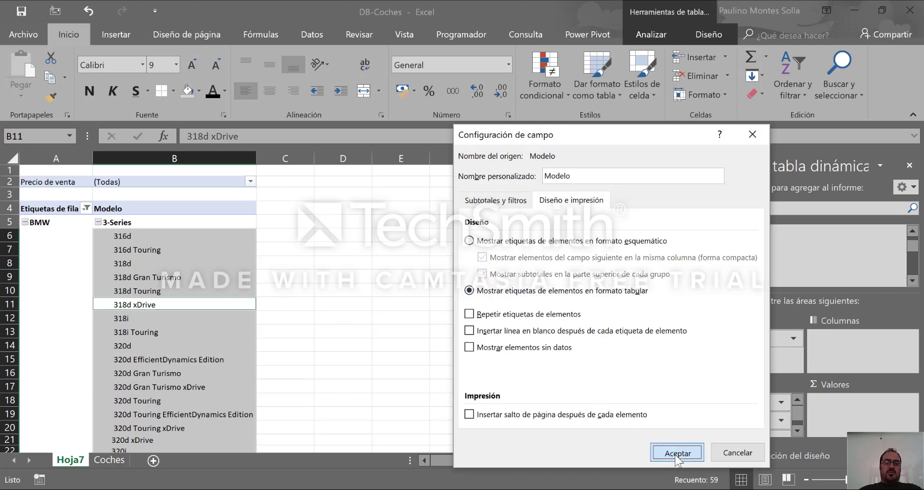
{"action": "left_click", "coordinate": [676, 452]}
{"action": "scroll", "coordinate": [190, 265], "scroll_direction": "down", "scroll_amount": 1}
{"action": "scroll", "coordinate": [241, 262], "scroll_direction": "up", "scroll_amount": 1}
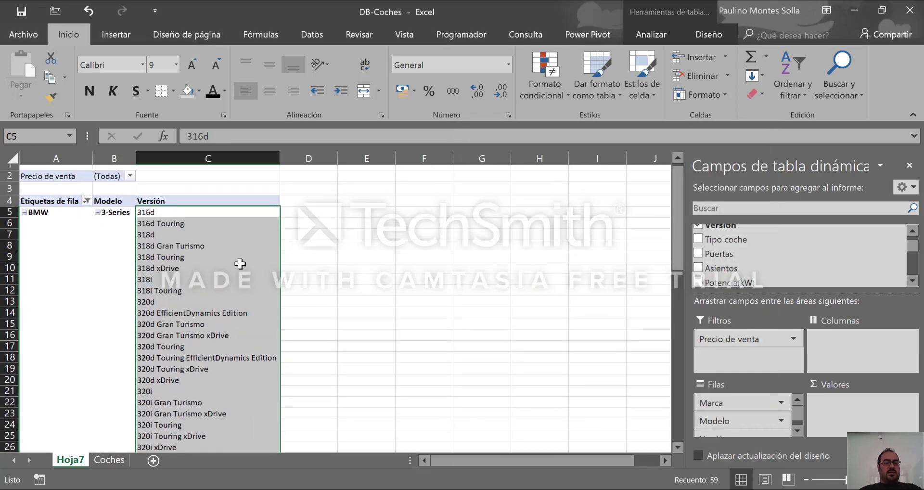
- Add Tipo de combustible as a second report filter below Precio de venta
{"action": "left_click", "coordinate": [91, 181]}
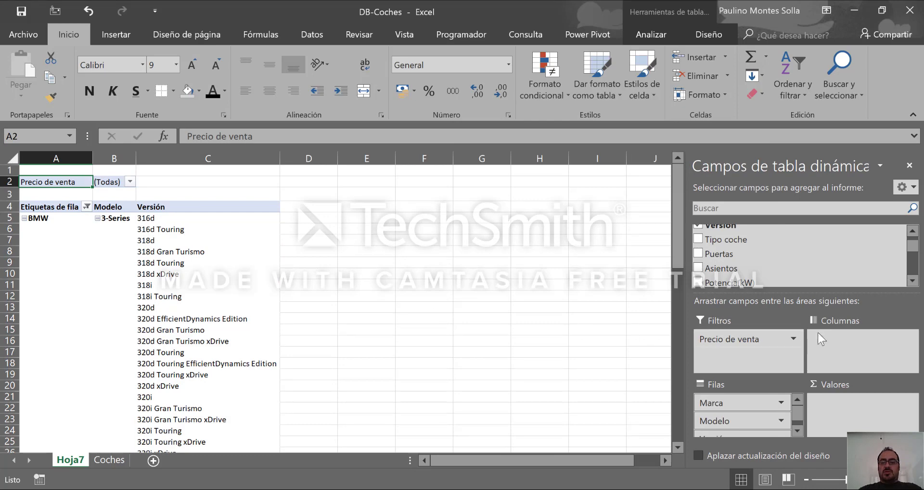
{"action": "scroll", "coordinate": [914, 277], "scroll_direction": "down", "scroll_amount": 4}
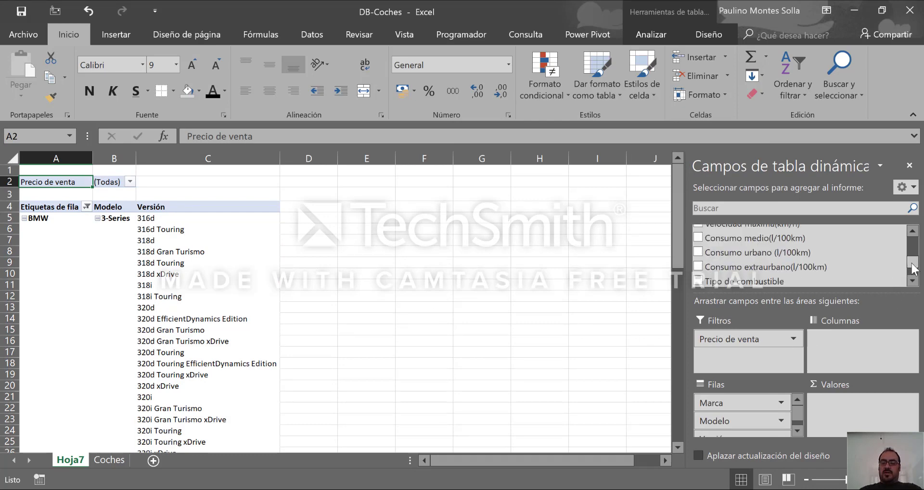
{"action": "scroll", "coordinate": [765, 247], "scroll_direction": "up", "scroll_amount": 2}
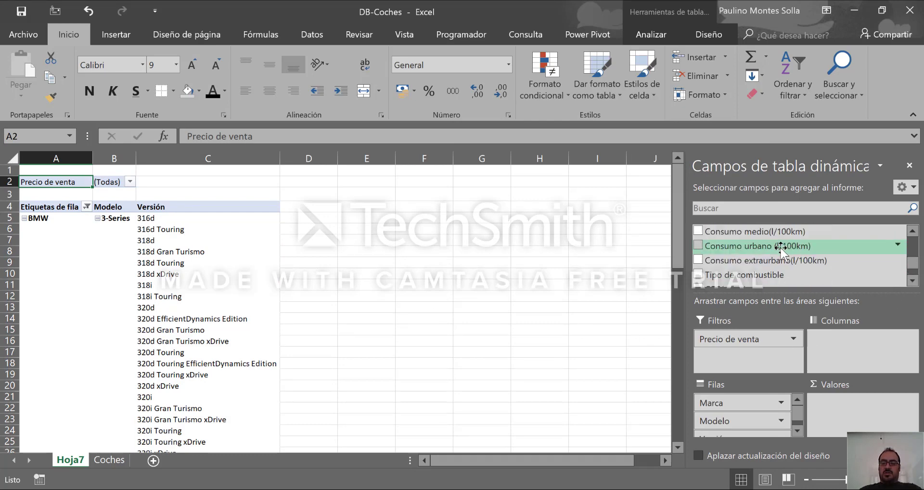
{"action": "left_click_drag", "start_coordinate": [765, 277], "coordinate": [772, 368]}
- Filter the pivot table by Tipo de combustible to Diesel only and review the remaining versions
{"action": "left_click", "coordinate": [133, 171]}
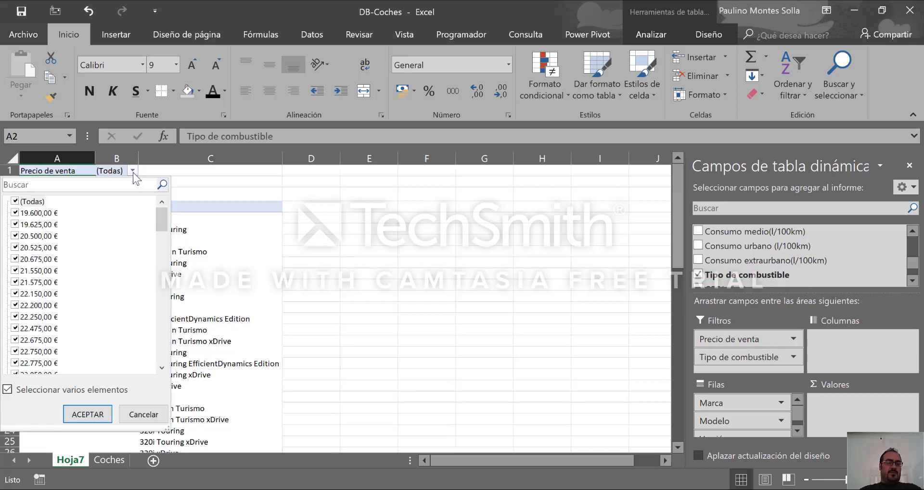
{"action": "left_click", "coordinate": [205, 175]}
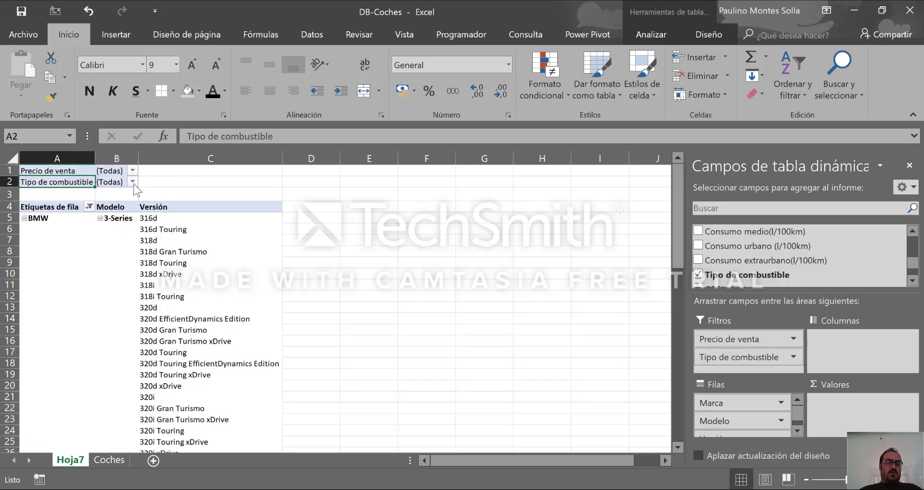
{"action": "left_click", "coordinate": [132, 182]}
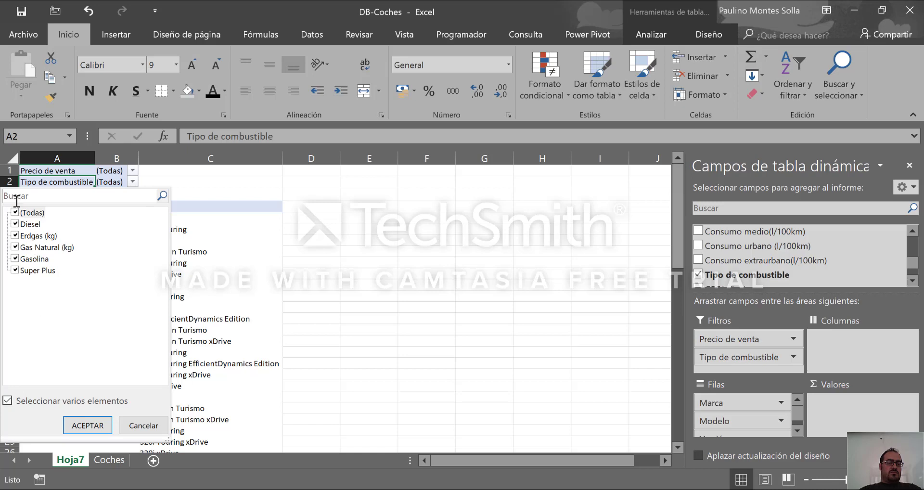
{"action": "left_click", "coordinate": [15, 212]}
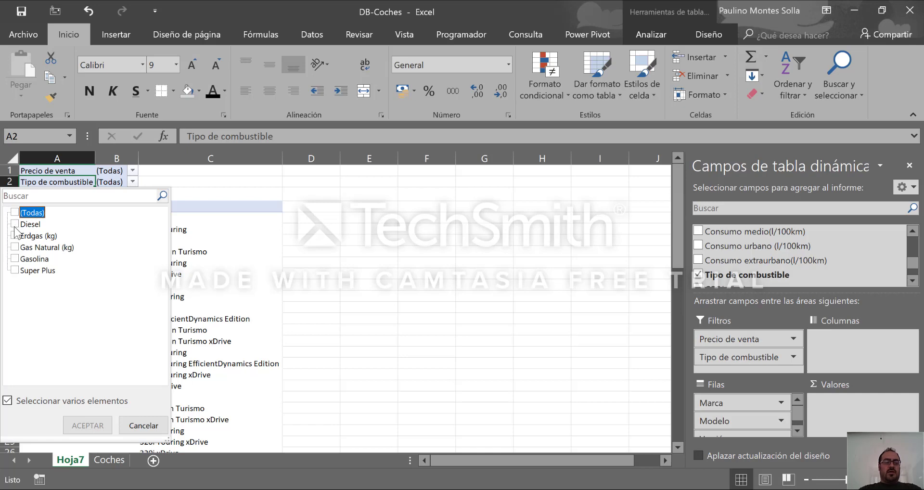
{"action": "left_click", "coordinate": [15, 224]}
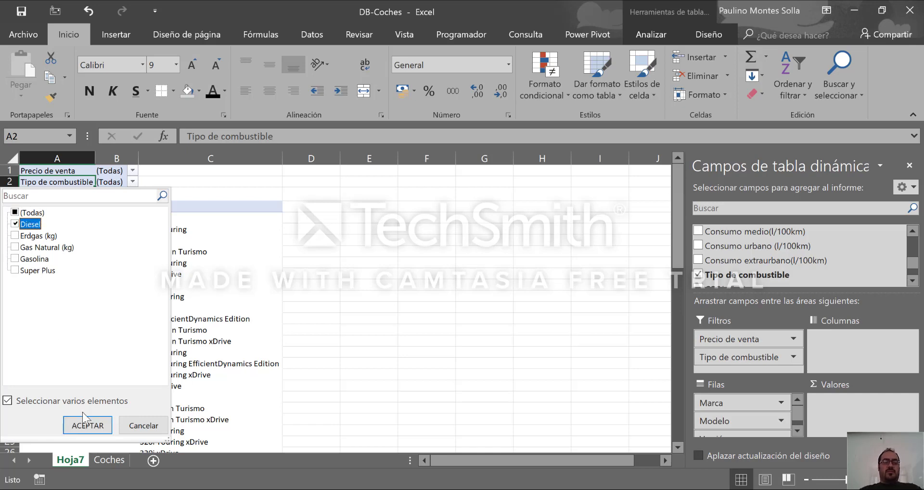
{"action": "left_click", "coordinate": [87, 425]}
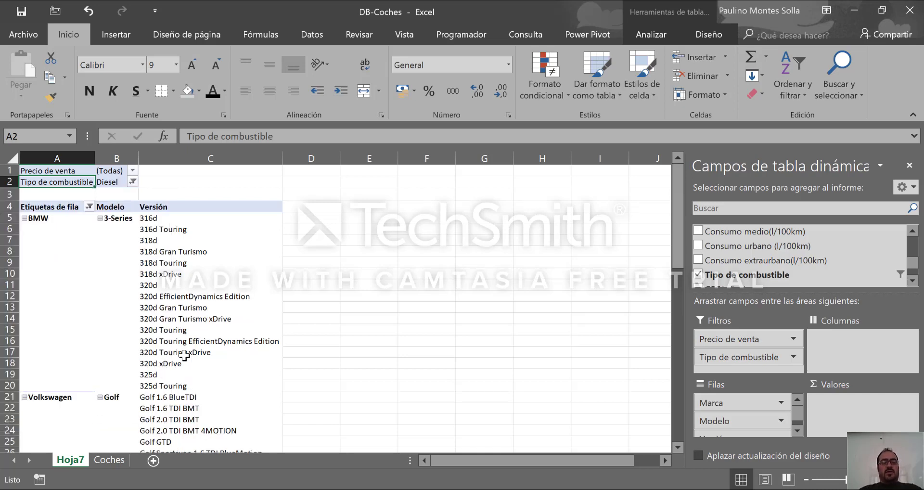
{"action": "scroll", "coordinate": [153, 383], "scroll_direction": "down", "scroll_amount": 6}
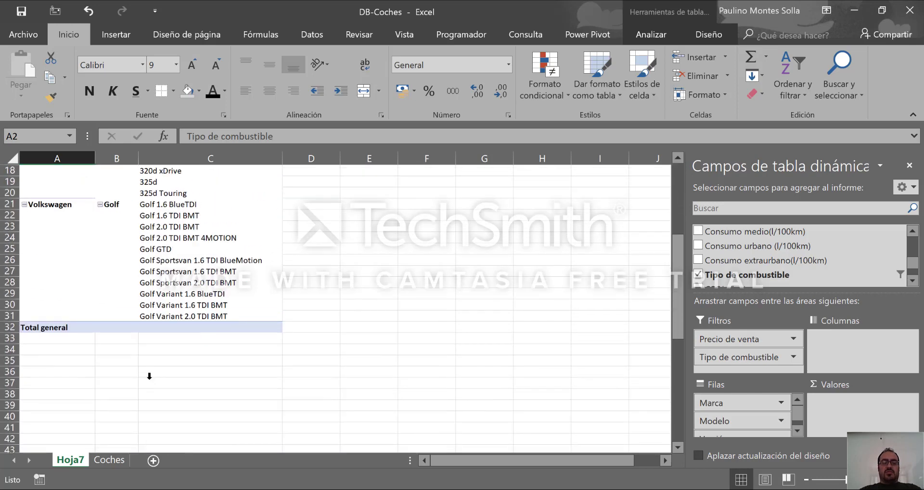
- Add Consumo medio(l/100km) as a third report filter below Tipo de combustible
{"action": "scroll", "coordinate": [149, 377], "scroll_direction": "up", "scroll_amount": 6}
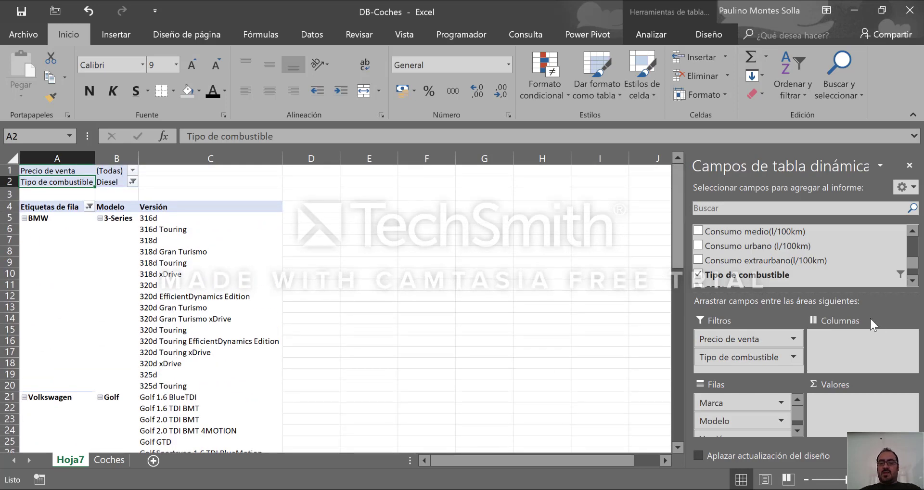
{"action": "scroll", "coordinate": [916, 269], "scroll_direction": "down", "scroll_amount": 1}
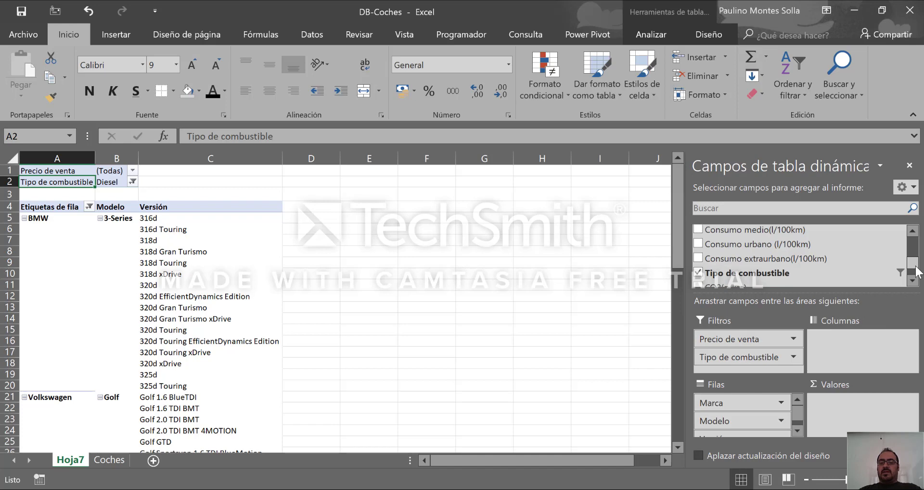
{"action": "scroll", "coordinate": [916, 270], "scroll_direction": "up", "scroll_amount": 2}
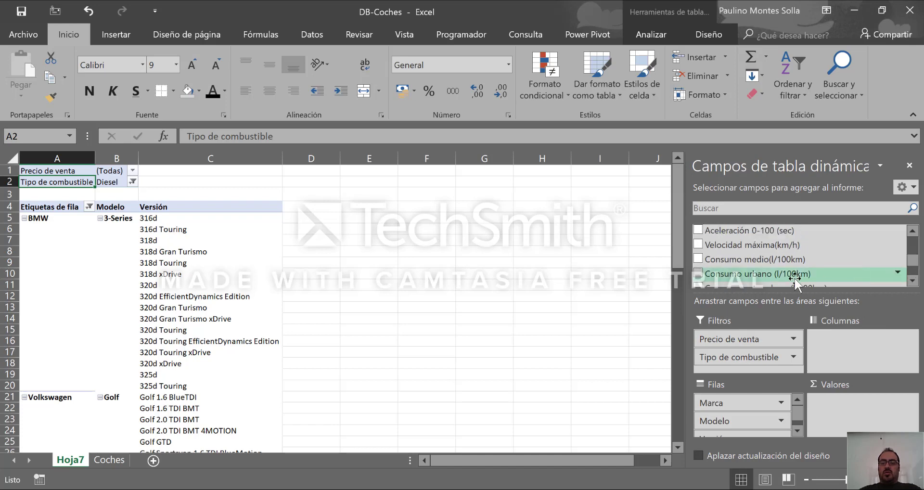
{"action": "left_click_drag", "start_coordinate": [760, 264], "coordinate": [754, 374]}
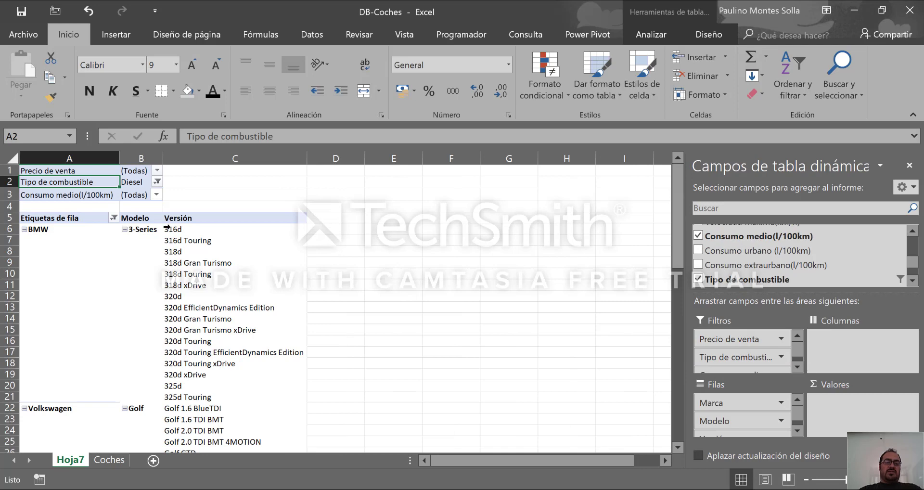
- Filter the pivot table by Consumo medio(l/100km) with multiple items, keeping only the consumption values up to 5,5
{"action": "left_click", "coordinate": [157, 195]}
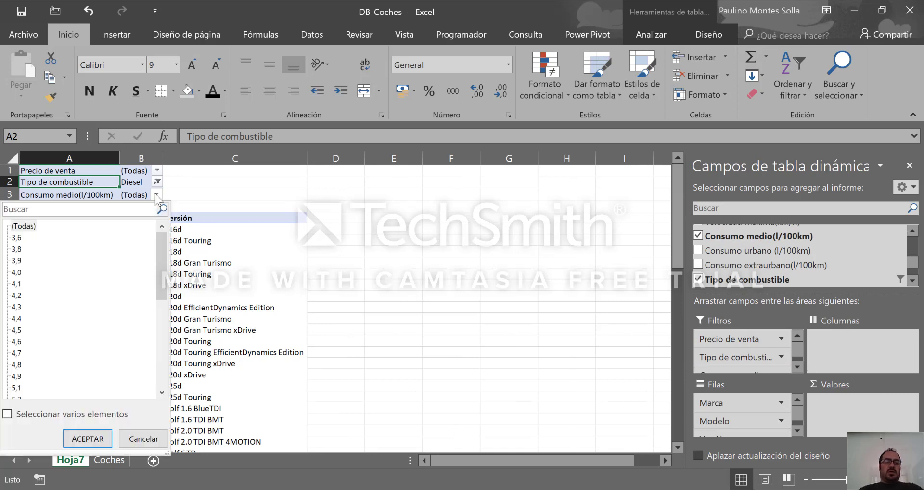
{"action": "left_click", "coordinate": [8, 414]}
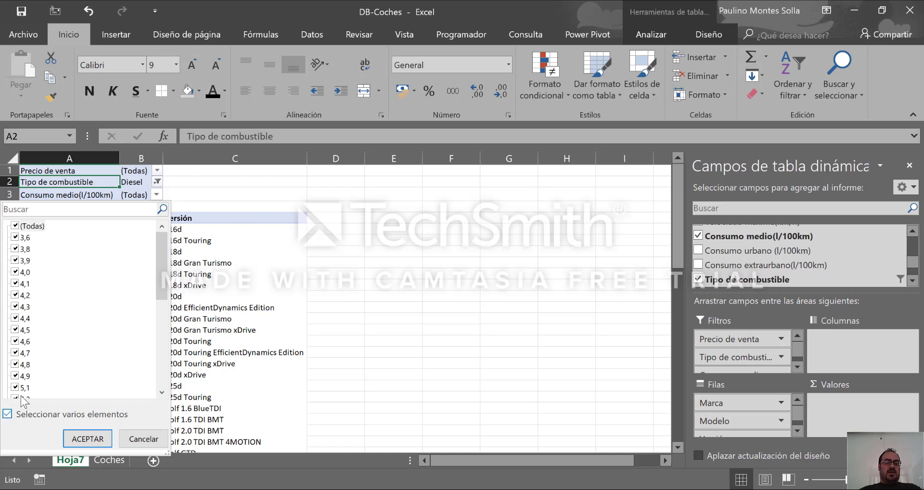
{"action": "left_click", "coordinate": [16, 226]}
{"action": "scroll", "coordinate": [53, 387], "scroll_direction": "down", "scroll_amount": 2}
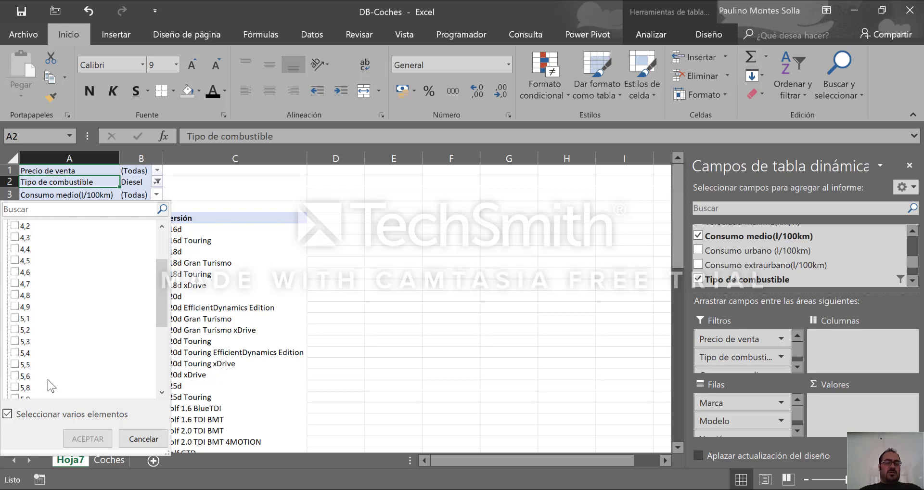
{"action": "left_click", "coordinate": [15, 364]}
{"action": "left_click", "coordinate": [15, 330]}
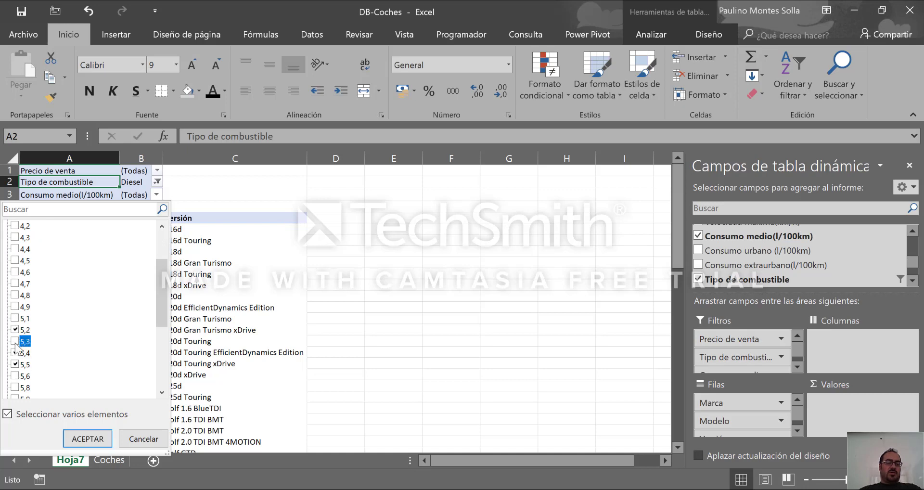
{"action": "left_click", "coordinate": [15, 318]}
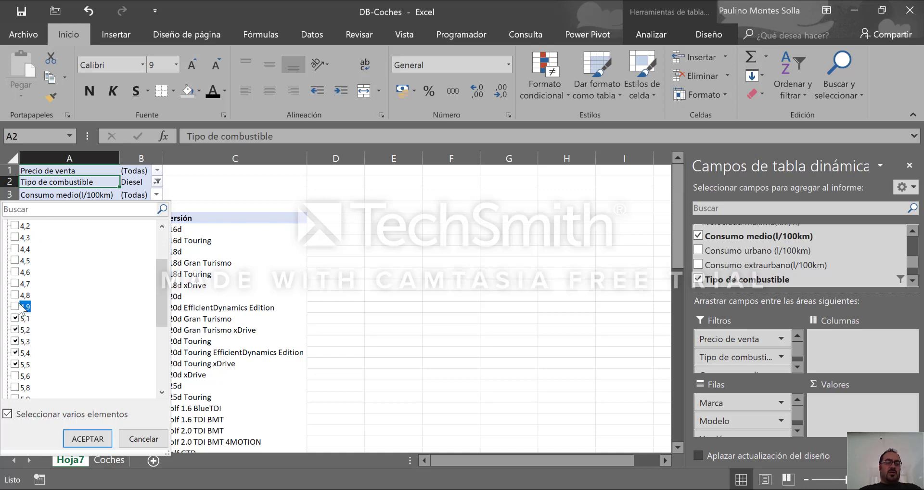
{"action": "left_click", "coordinate": [15, 306]}
{"action": "left_click", "coordinate": [15, 295]}
{"action": "left_click", "coordinate": [15, 283]}
{"action": "left_click", "coordinate": [15, 272]}
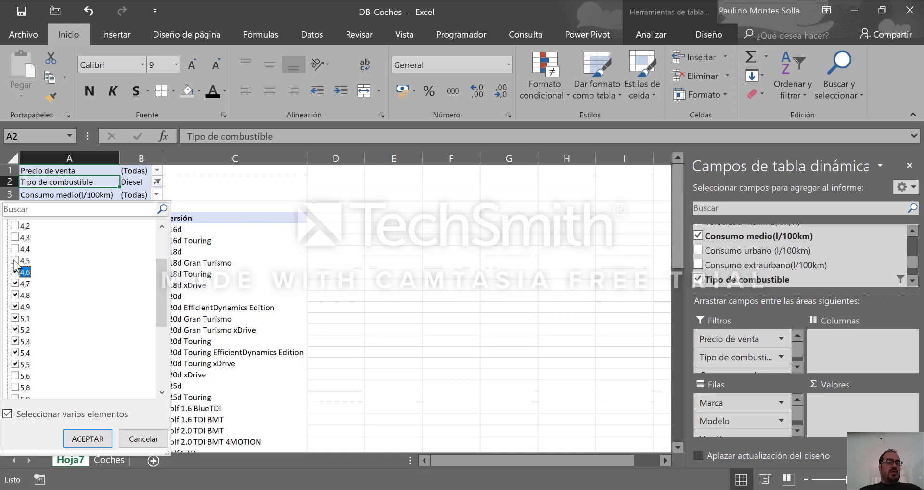
{"action": "left_click", "coordinate": [16, 261]}
{"action": "left_click", "coordinate": [23, 249]}
{"action": "scroll", "coordinate": [24, 249], "scroll_direction": "up", "scroll_amount": 2}
{"action": "left_click", "coordinate": [15, 307]}
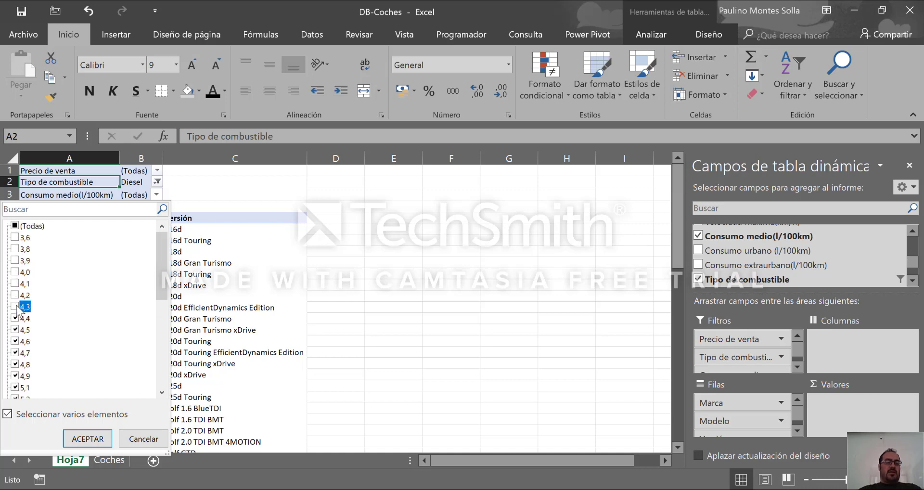
{"action": "left_click", "coordinate": [15, 294]}
{"action": "left_click", "coordinate": [15, 283]}
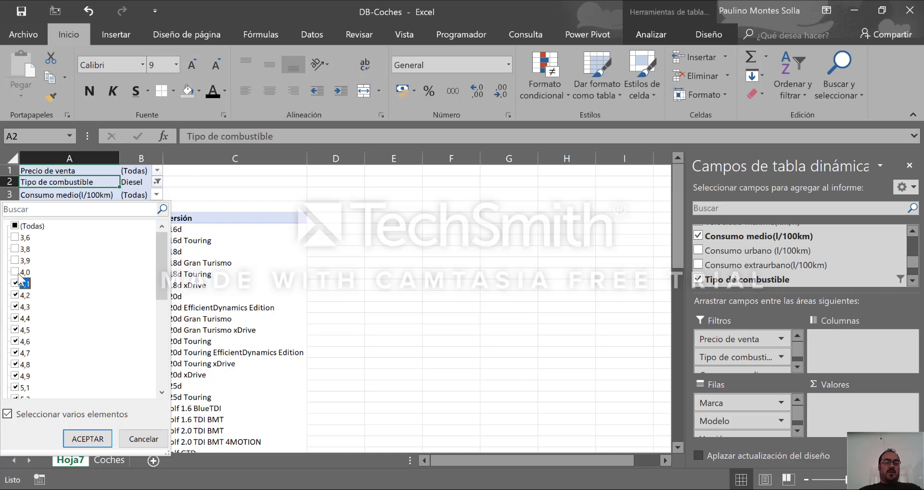
{"action": "left_click", "coordinate": [16, 271]}
{"action": "left_click", "coordinate": [15, 261]}
{"action": "left_click", "coordinate": [16, 249]}
{"action": "left_click", "coordinate": [15, 237]}
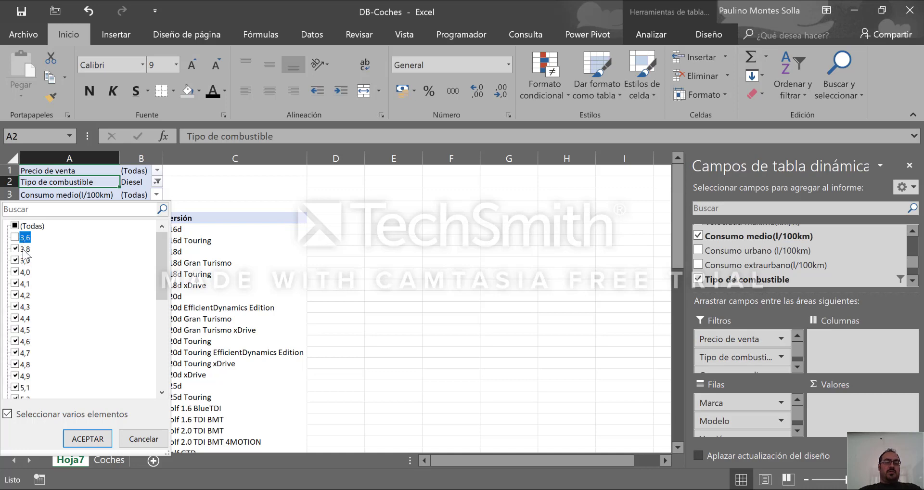
{"action": "left_click", "coordinate": [90, 445]}
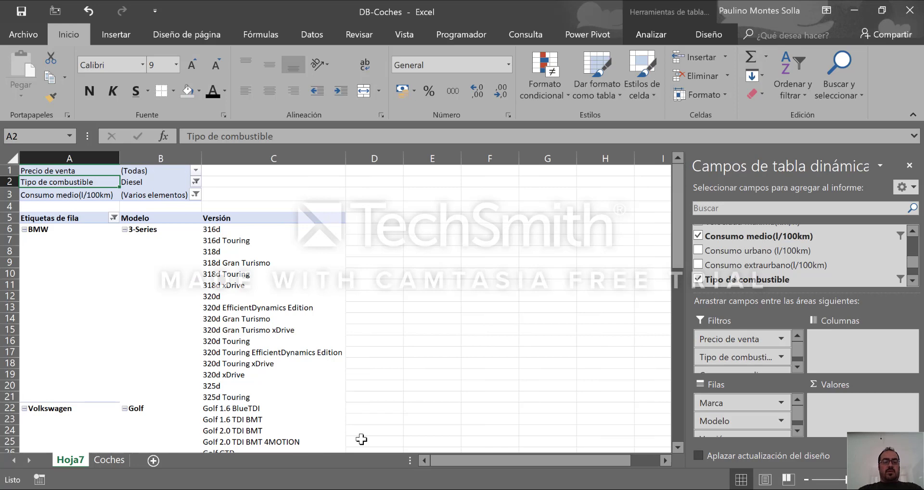
{"action": "scroll", "coordinate": [363, 436], "scroll_direction": "down", "scroll_amount": 1}
{"action": "scroll", "coordinate": [363, 434], "scroll_direction": "up", "scroll_amount": 1}
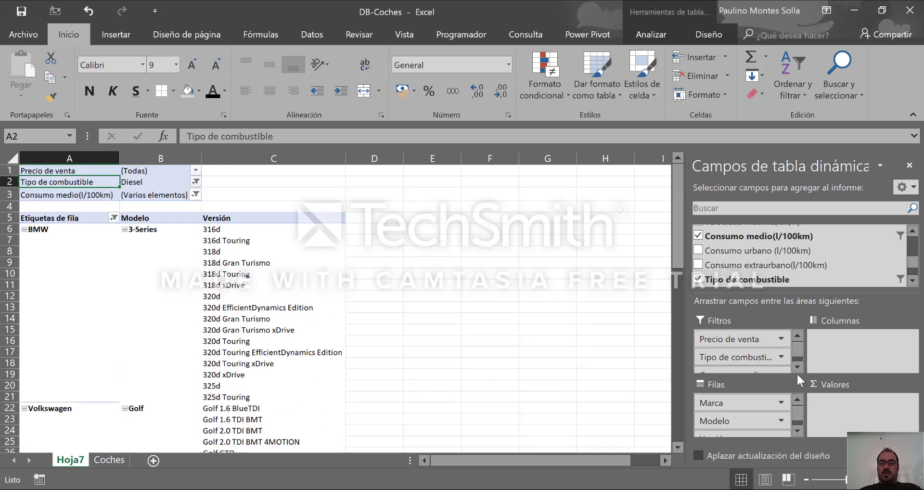
- Add Puertas as a report filter above Precio de venta
{"action": "left_click", "coordinate": [912, 280]}
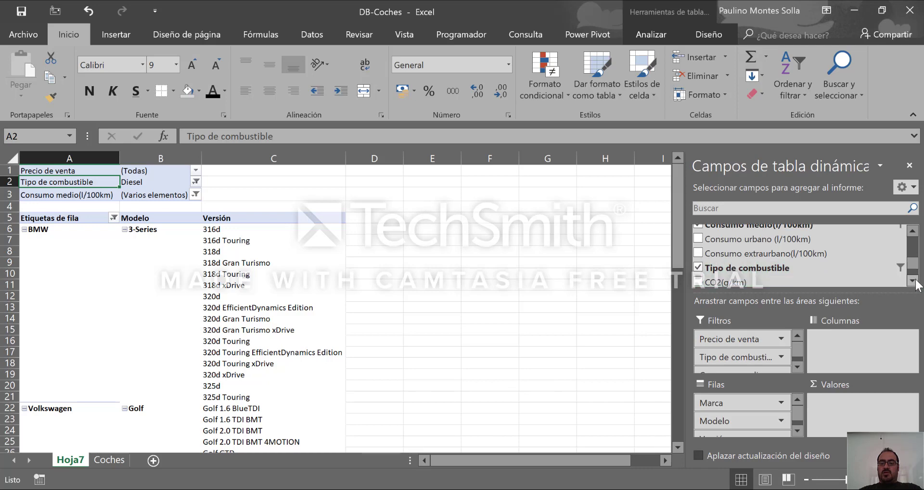
{"action": "scroll", "coordinate": [913, 270], "scroll_direction": "down", "scroll_amount": 1}
{"action": "scroll", "coordinate": [913, 269], "scroll_direction": "up", "scroll_amount": 2}
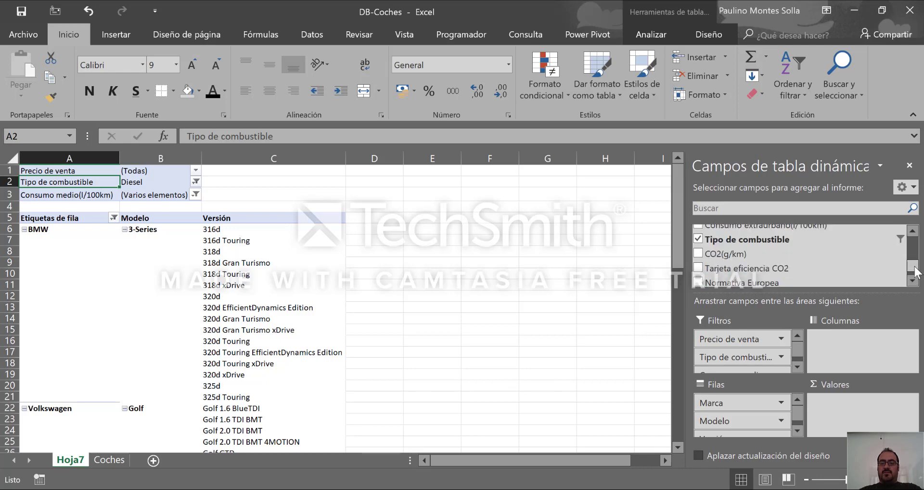
{"action": "left_click_drag", "start_coordinate": [914, 267], "coordinate": [914, 260]}
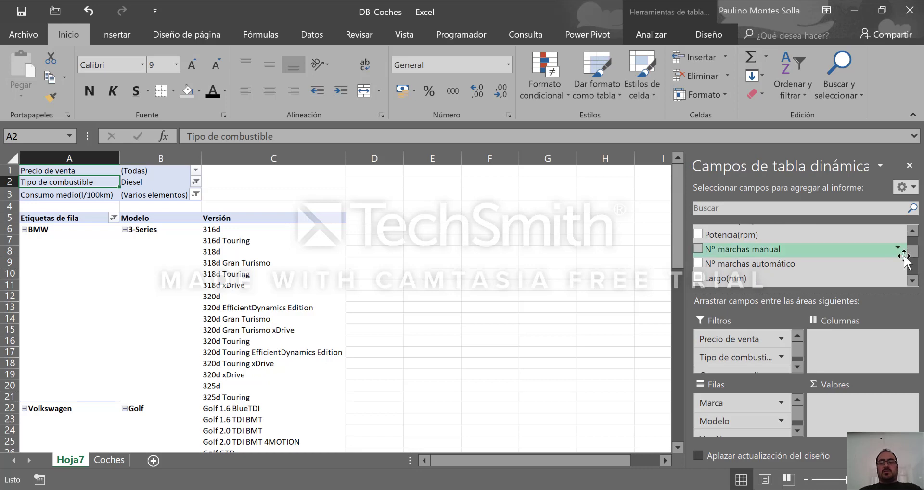
{"action": "scroll", "coordinate": [914, 259], "scroll_direction": "up", "scroll_amount": 1}
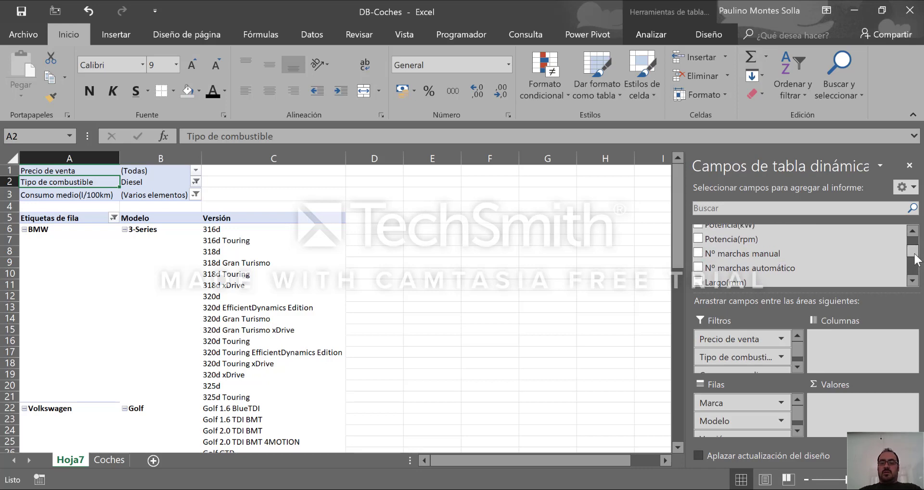
{"action": "left_click_drag", "start_coordinate": [913, 260], "coordinate": [913, 256]}
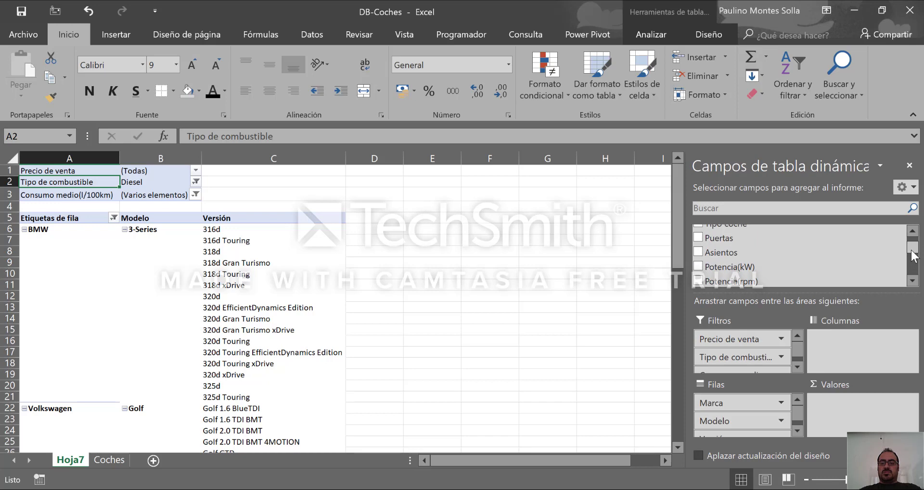
{"action": "scroll", "coordinate": [770, 270], "scroll_direction": "up", "scroll_amount": 1}
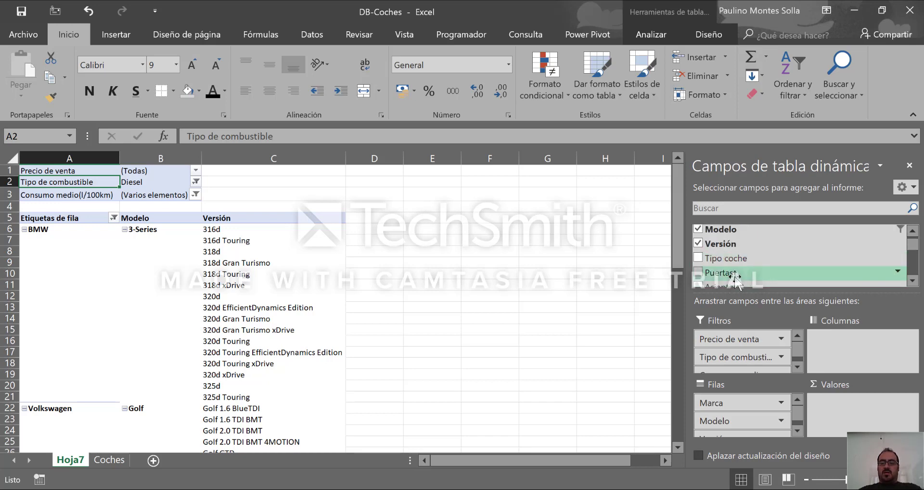
{"action": "left_click_drag", "start_coordinate": [735, 275], "coordinate": [743, 339]}
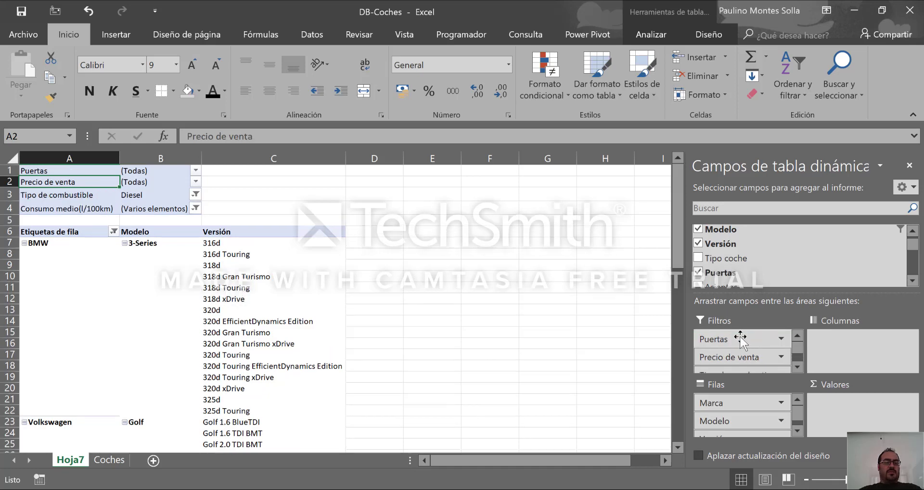
- Filter the pivot table by Puertas with multiple items, keeping only 2 and 3
{"action": "left_click", "coordinate": [195, 171]}
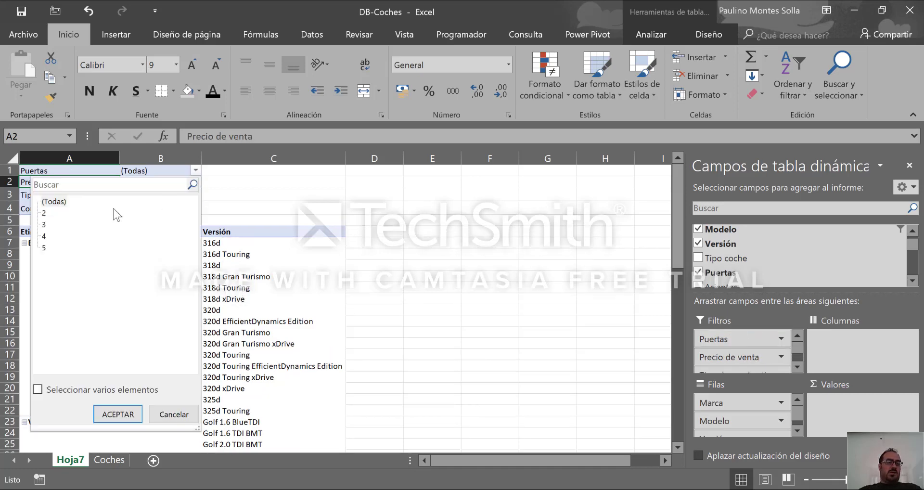
{"action": "left_click", "coordinate": [38, 391]}
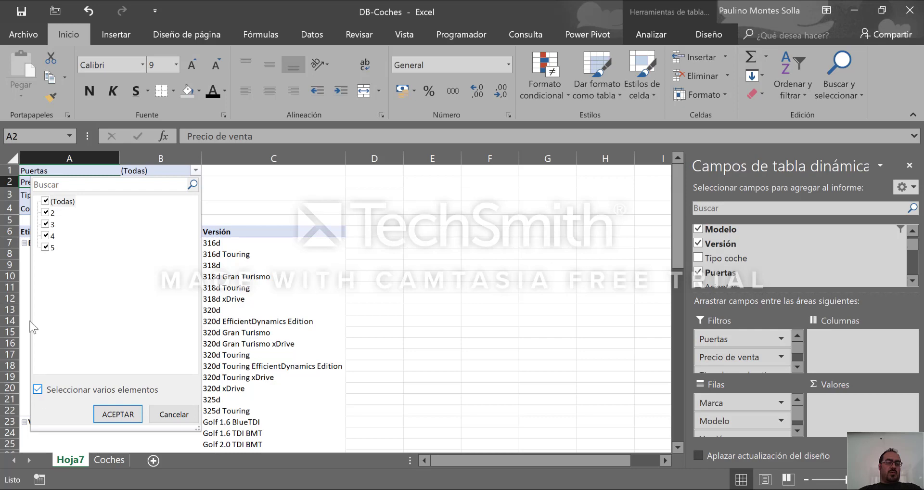
{"action": "left_click", "coordinate": [46, 247]}
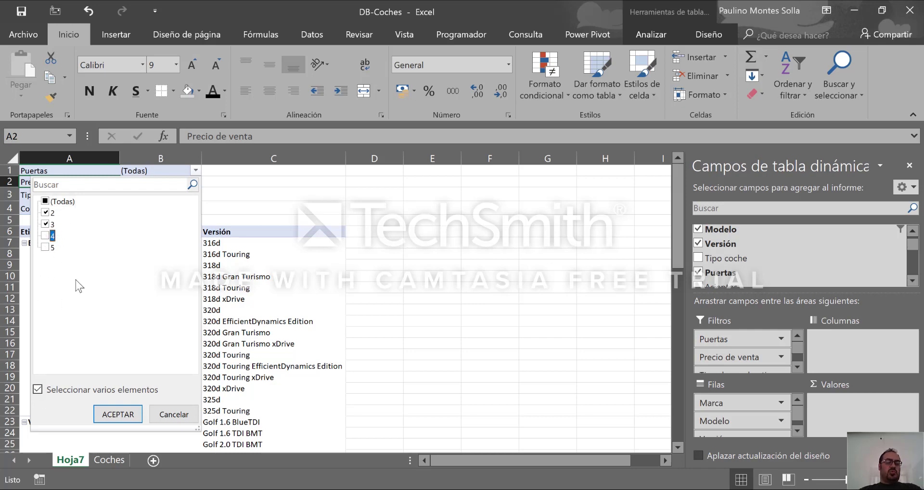
{"action": "left_click", "coordinate": [105, 414]}
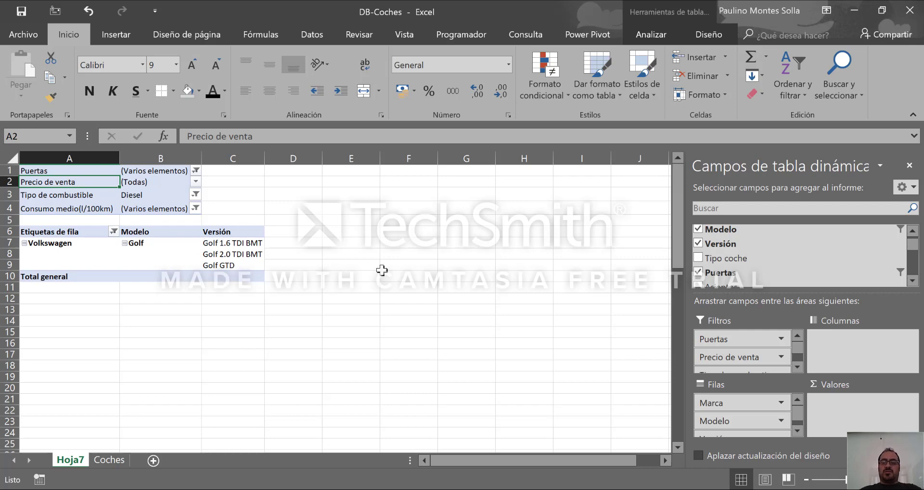
- Move Precio de venta from the report filters to the values area and select the price cells of the three Golf versions
{"action": "left_click", "coordinate": [797, 367]}
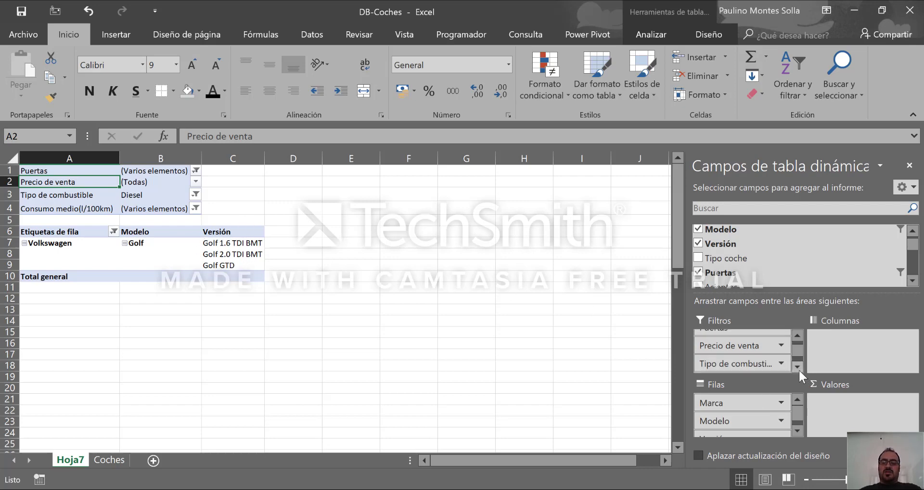
{"action": "left_click", "coordinate": [721, 342]}
{"action": "left_click", "coordinate": [81, 181]}
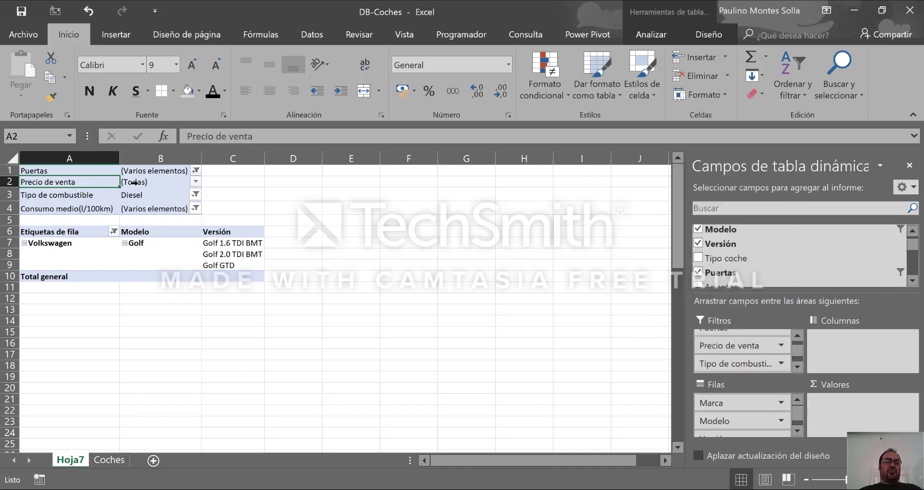
{"action": "left_click", "coordinate": [135, 182]}
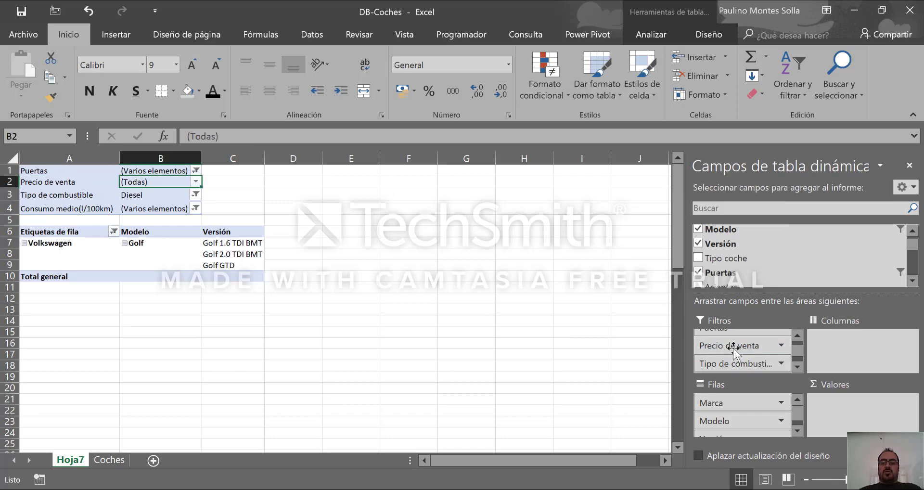
{"action": "left_click_drag", "start_coordinate": [732, 350], "coordinate": [857, 418]}
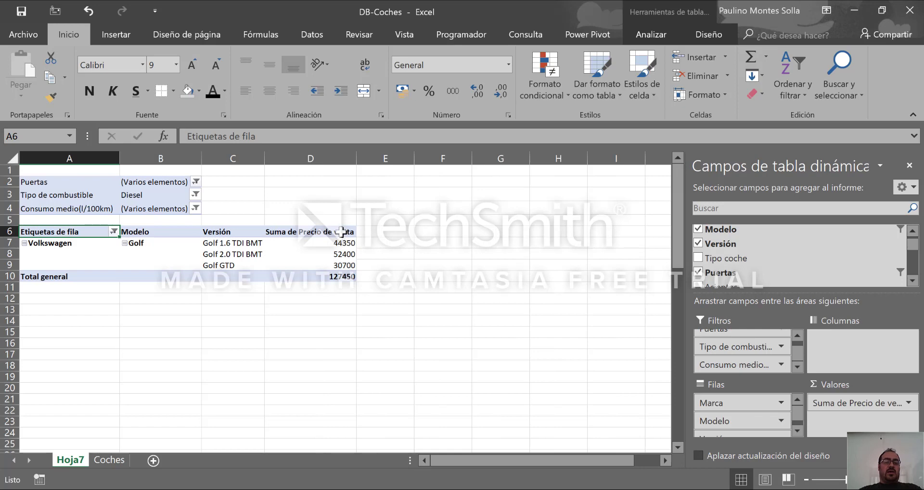
{"action": "left_click_drag", "start_coordinate": [340, 233], "coordinate": [335, 275]}
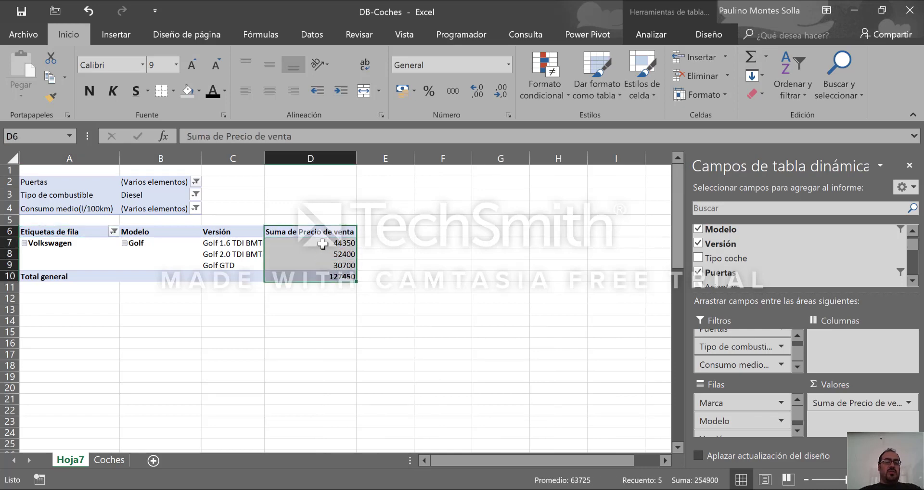
{"action": "left_click_drag", "start_coordinate": [337, 243], "coordinate": [325, 265]}
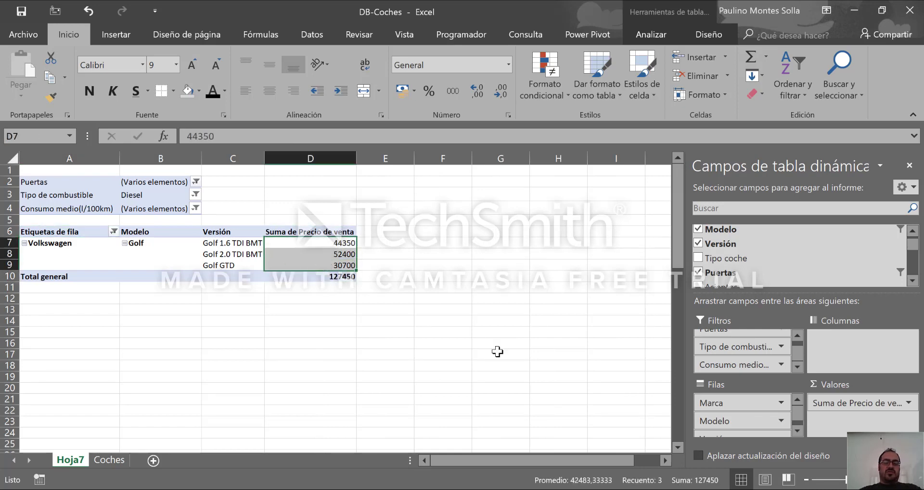
- Summarize the Precio de venta value field by Recuento and check the counts for the Golf versions
{"action": "left_click", "coordinate": [873, 401]}
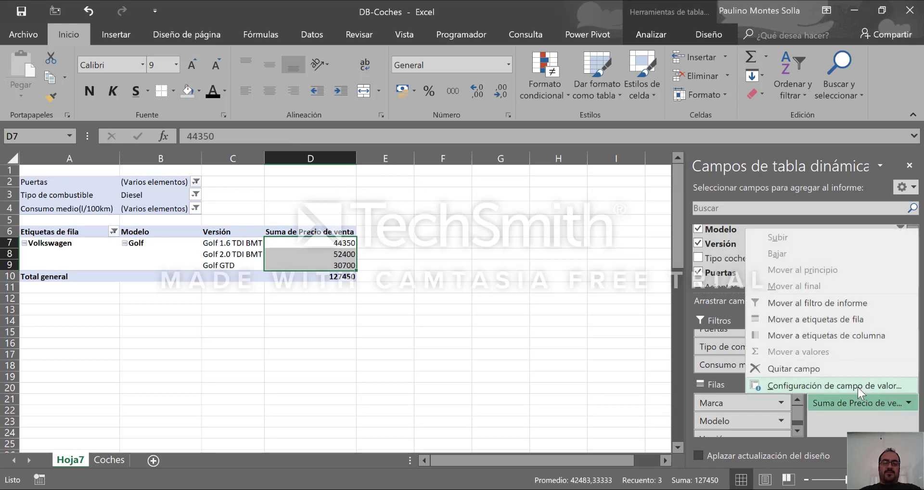
{"action": "left_click", "coordinate": [857, 387]}
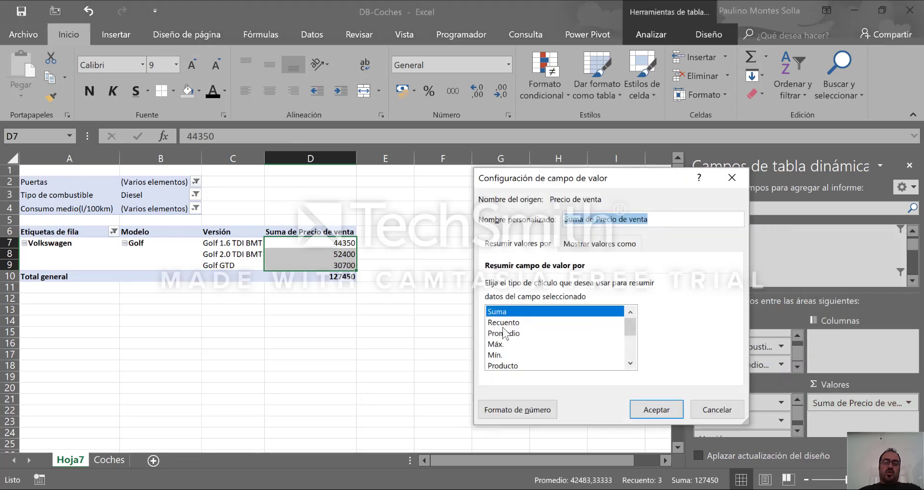
{"action": "left_click", "coordinate": [504, 321]}
{"action": "left_click", "coordinate": [503, 333]}
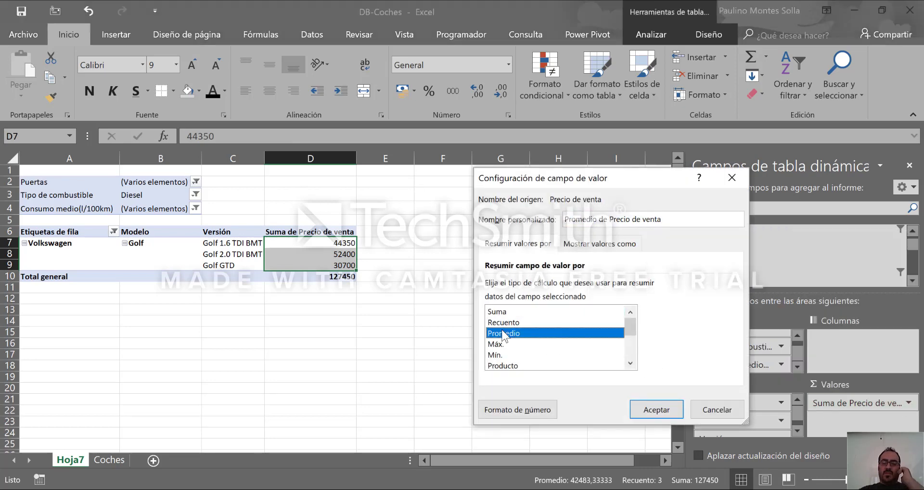
{"action": "left_click", "coordinate": [504, 325]}
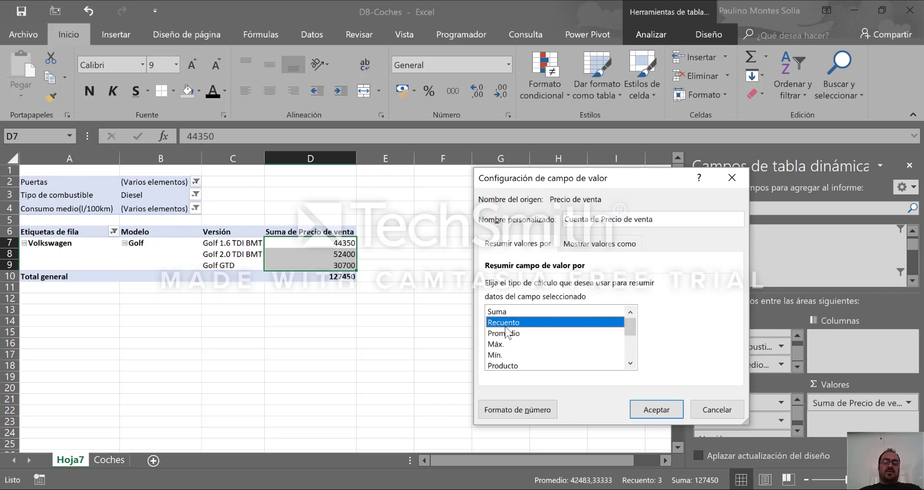
{"action": "left_click", "coordinate": [652, 417]}
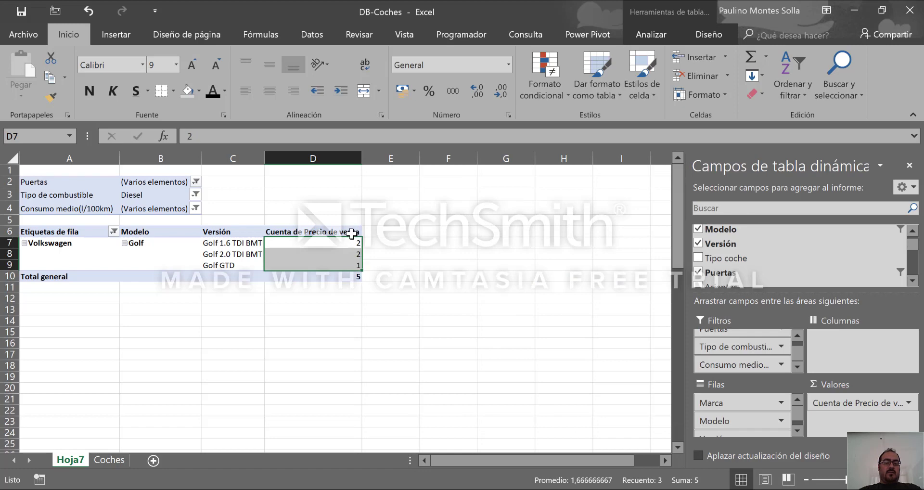
{"action": "left_click", "coordinate": [345, 239]}
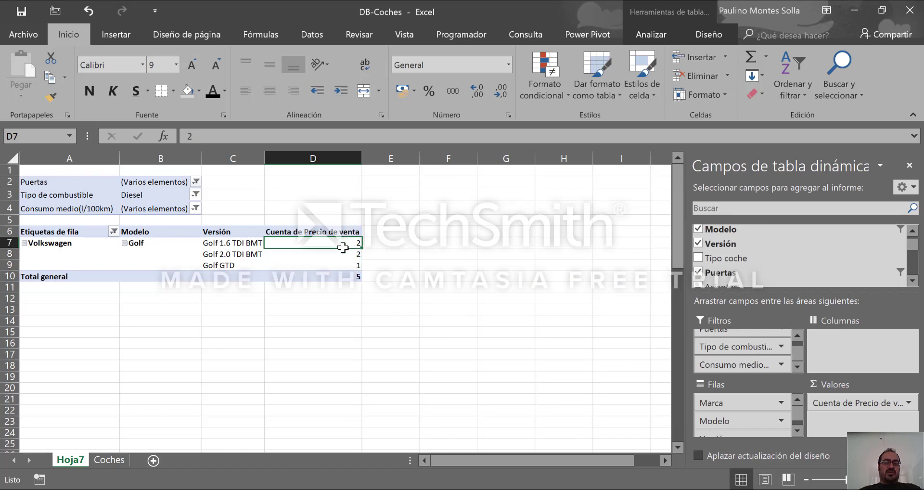
{"action": "left_click_drag", "start_coordinate": [344, 246], "coordinate": [325, 267]}
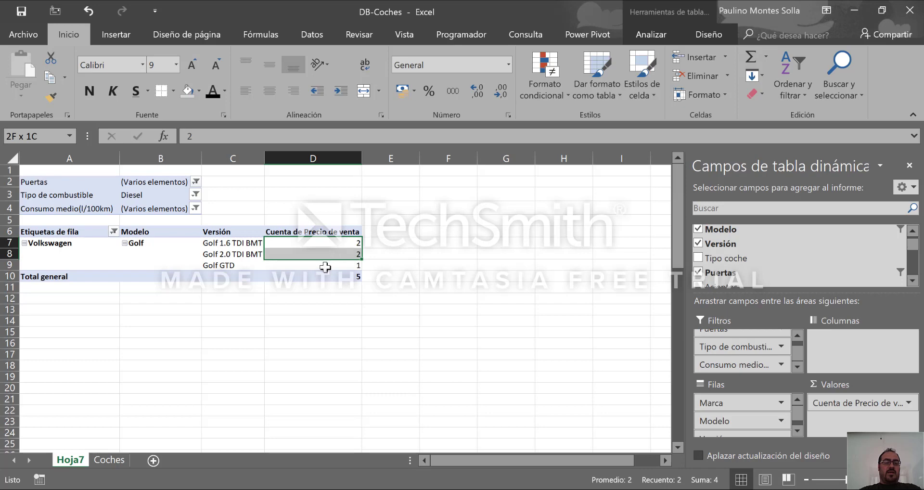
{"action": "left_click", "coordinate": [311, 251]}
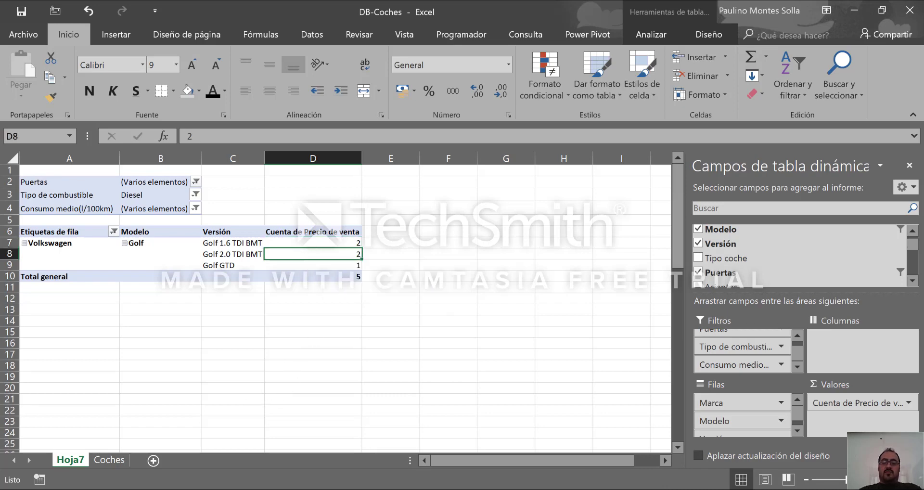
- Summarize the Precio de venta value field by Promedio and format its numbers as Moneda with two decimals and the € symbol
{"action": "left_click", "coordinate": [905, 403]}
{"action": "left_click", "coordinate": [813, 329]}
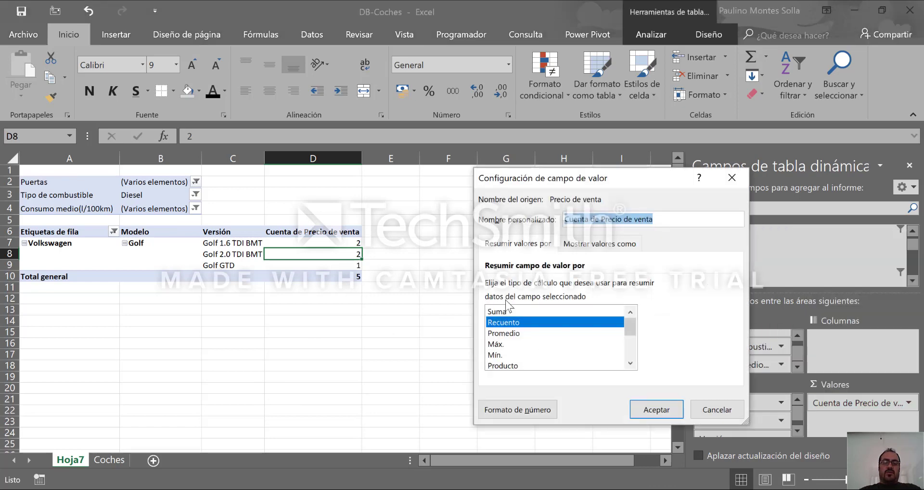
{"action": "left_click", "coordinate": [509, 333]}
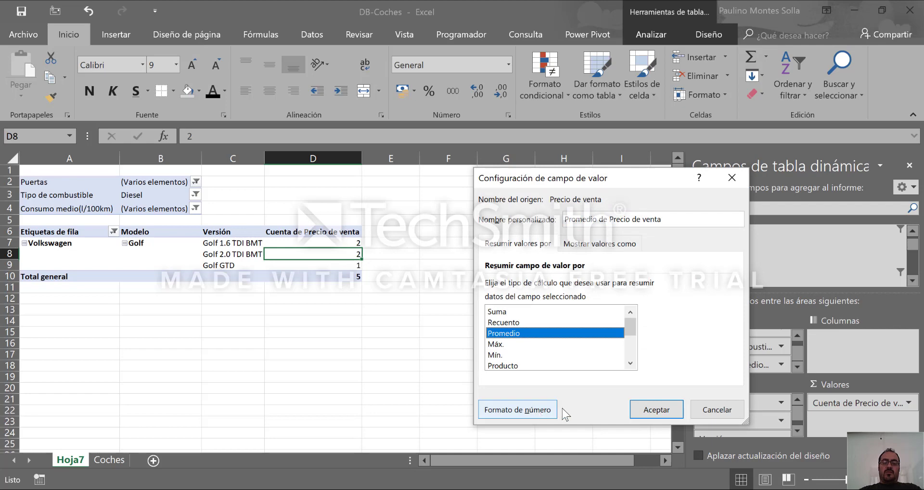
{"action": "left_click", "coordinate": [535, 409]}
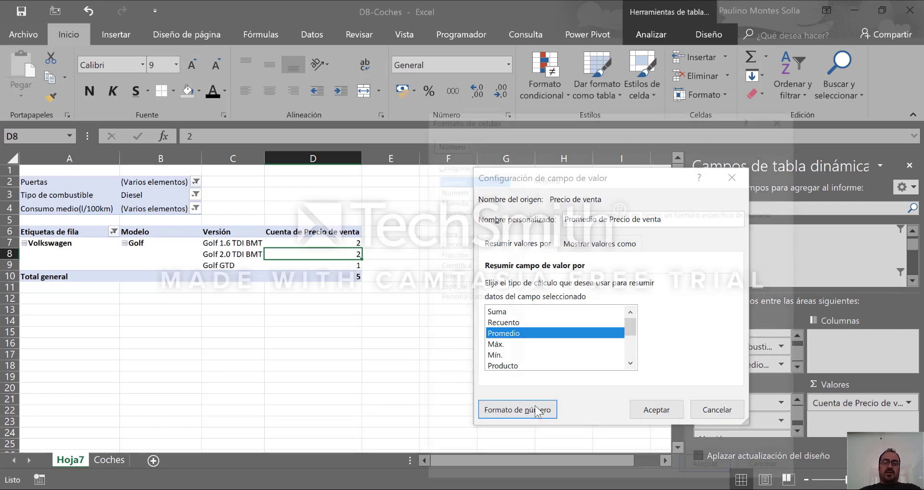
{"action": "left_click", "coordinate": [447, 200]}
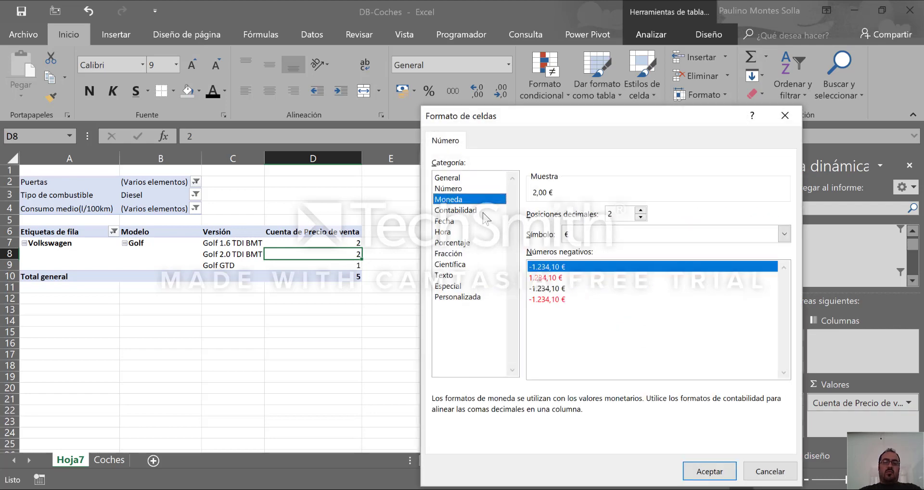
{"action": "left_click", "coordinate": [701, 474]}
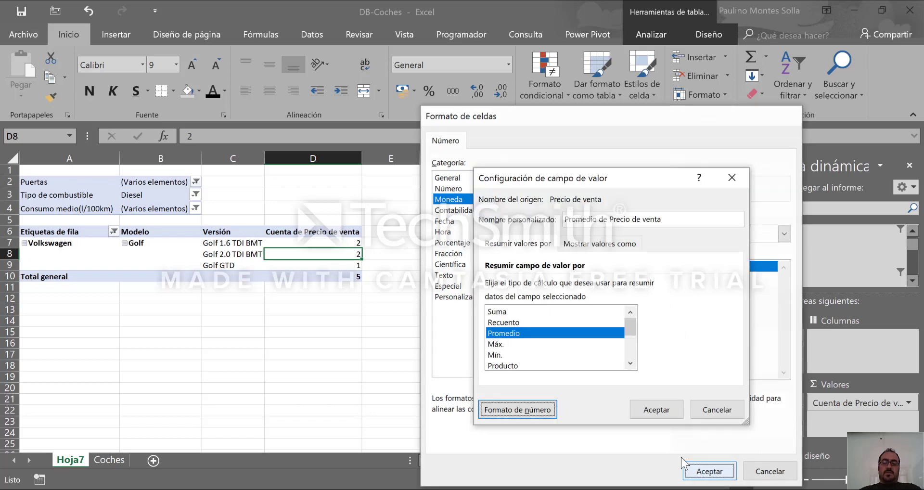
{"action": "left_click", "coordinate": [646, 411]}
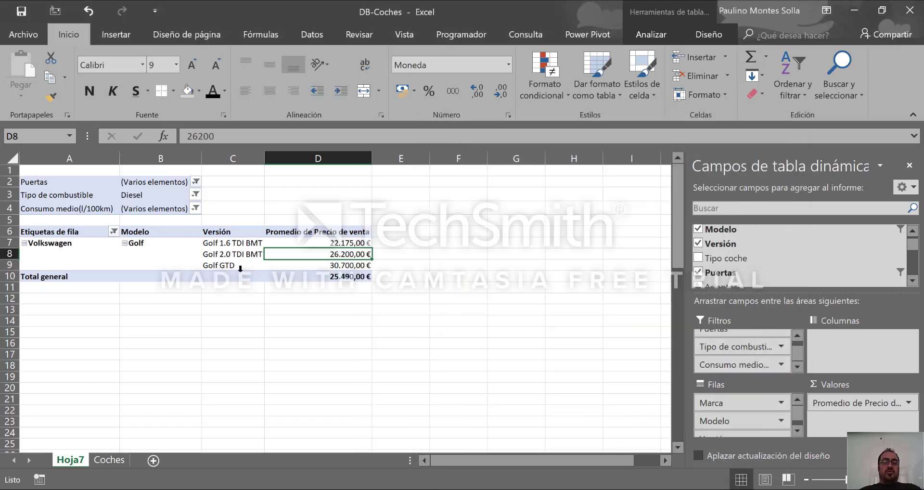
- Review the items selected in the Puertas and Consumo medio(l/100km) report filters without changing them
{"action": "left_click", "coordinate": [282, 244]}
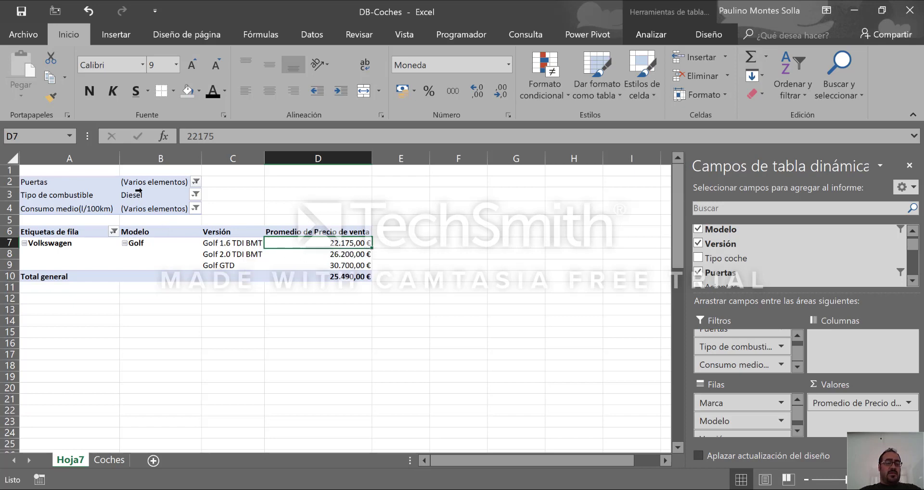
{"action": "left_click", "coordinate": [196, 181]}
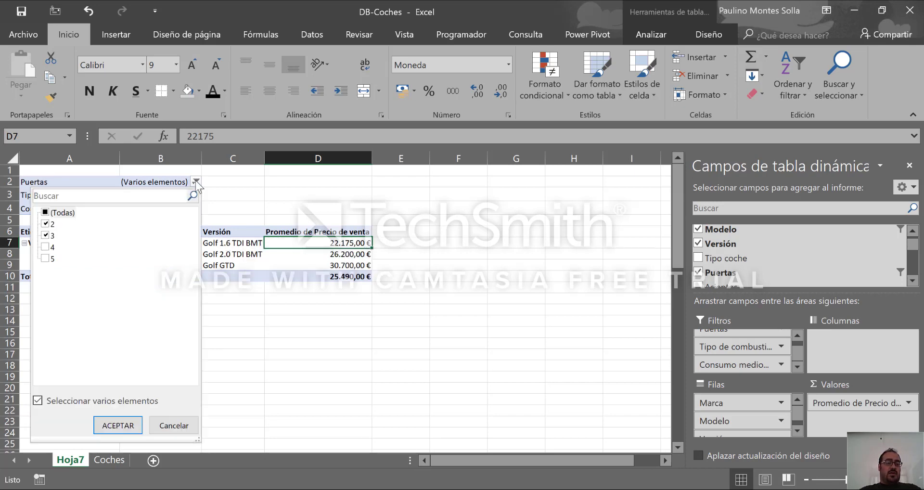
{"action": "left_click", "coordinate": [237, 189]}
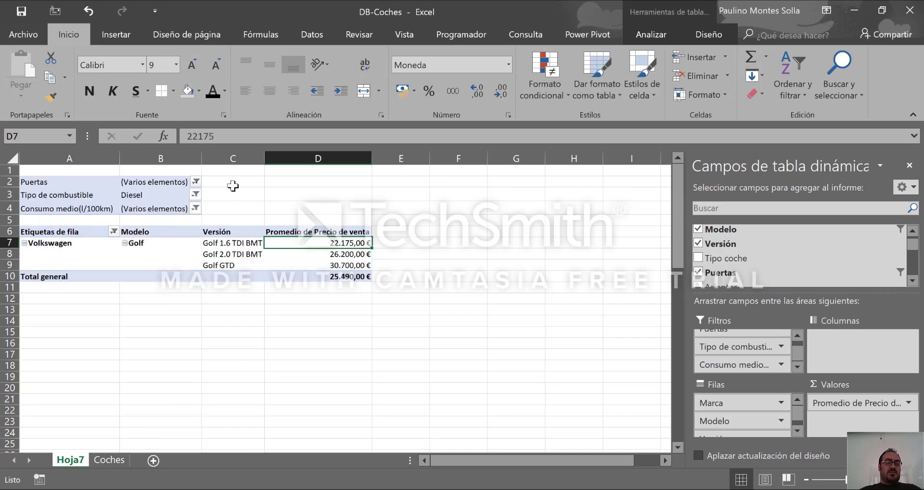
{"action": "left_click", "coordinate": [196, 208]}
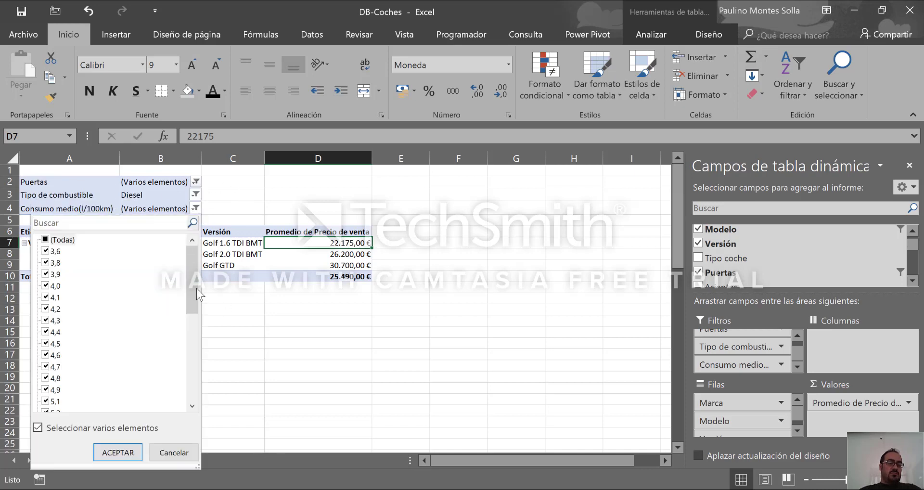
{"action": "left_click_drag", "start_coordinate": [196, 289], "coordinate": [205, 260]}
{"action": "left_click", "coordinate": [278, 315]}
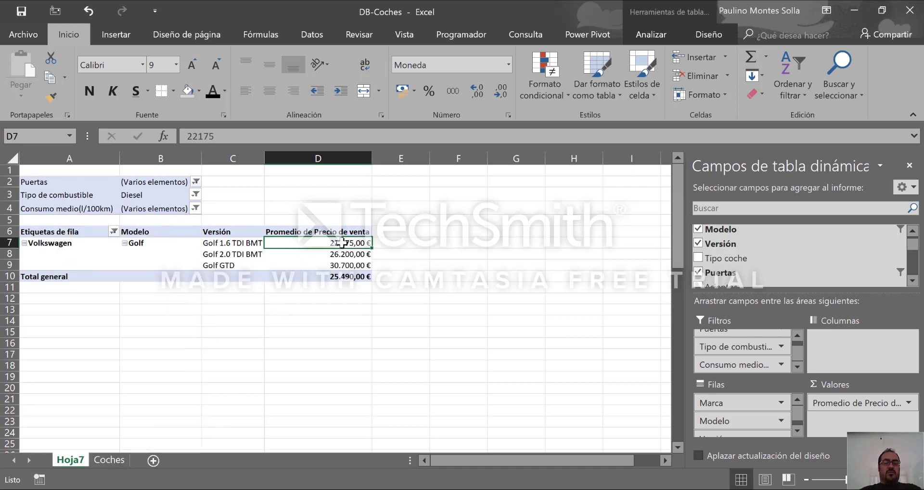
- Examine the average sale price of each version: Golf 1.6 TDI BMT, Golf 2.0 TDI BMT and Golf GTD
{"action": "left_click", "coordinate": [230, 242]}
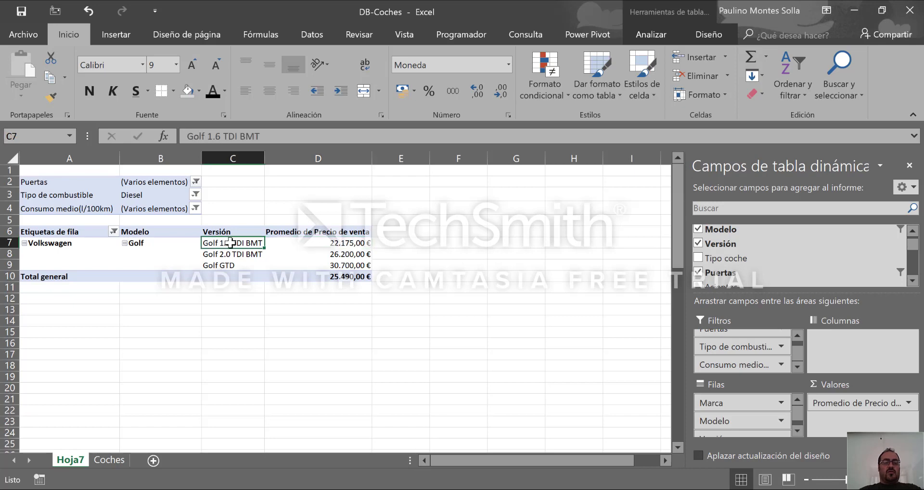
{"action": "left_click", "coordinate": [351, 242]}
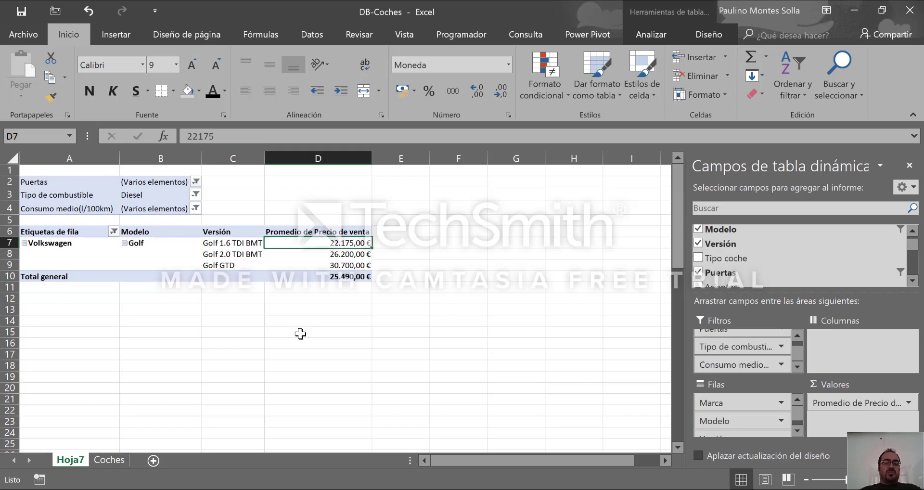
{"action": "left_click", "coordinate": [235, 253]}
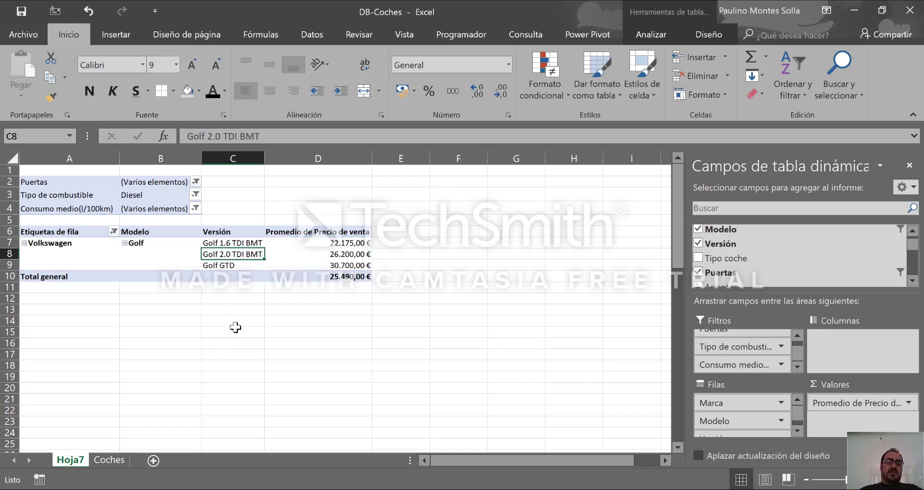
{"action": "left_click", "coordinate": [324, 257]}
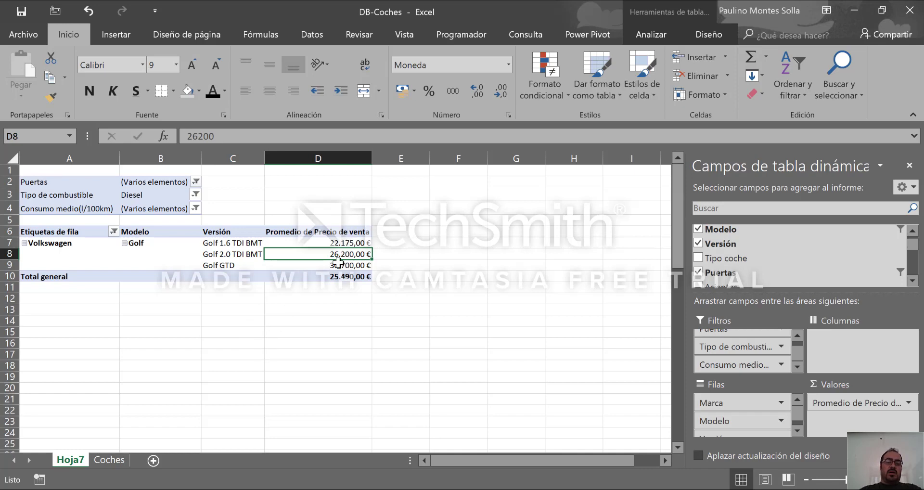
{"action": "left_click", "coordinate": [245, 265]}
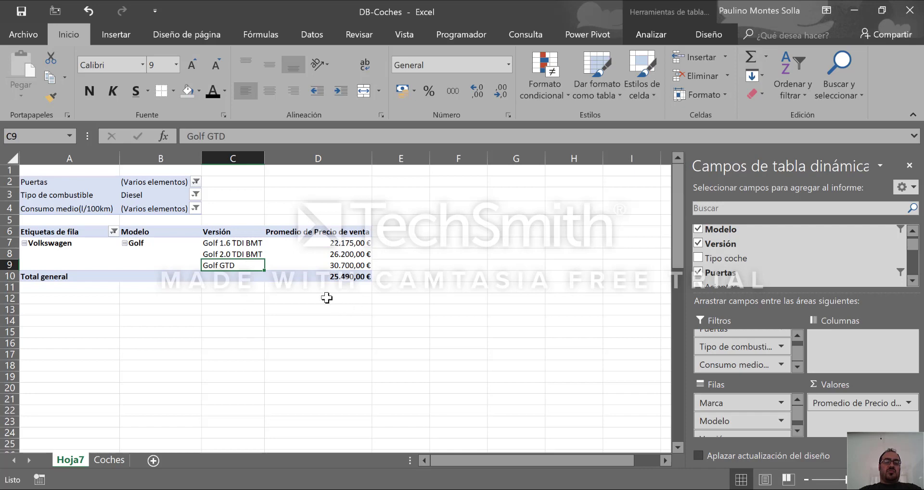
{"action": "left_click", "coordinate": [342, 267]}
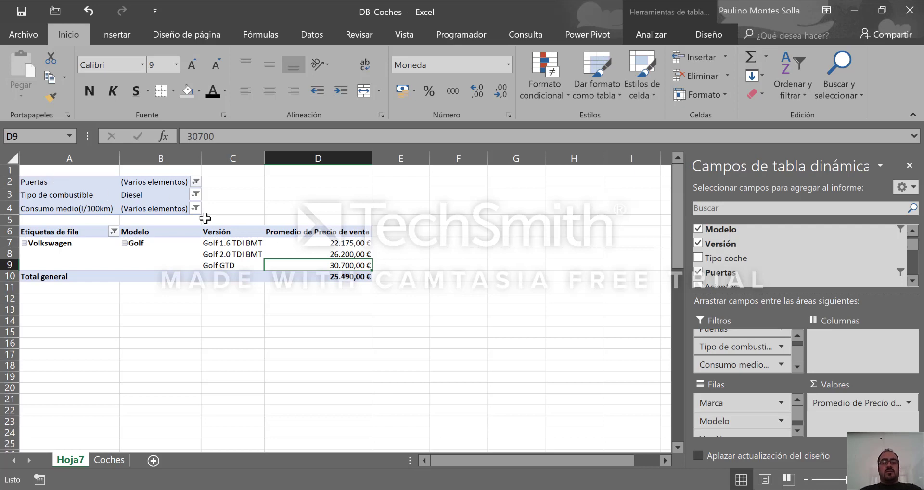
- Look through the source car data on the Coches sheet and return to the pivot table on Hoja7
{"action": "left_click", "coordinate": [101, 464]}
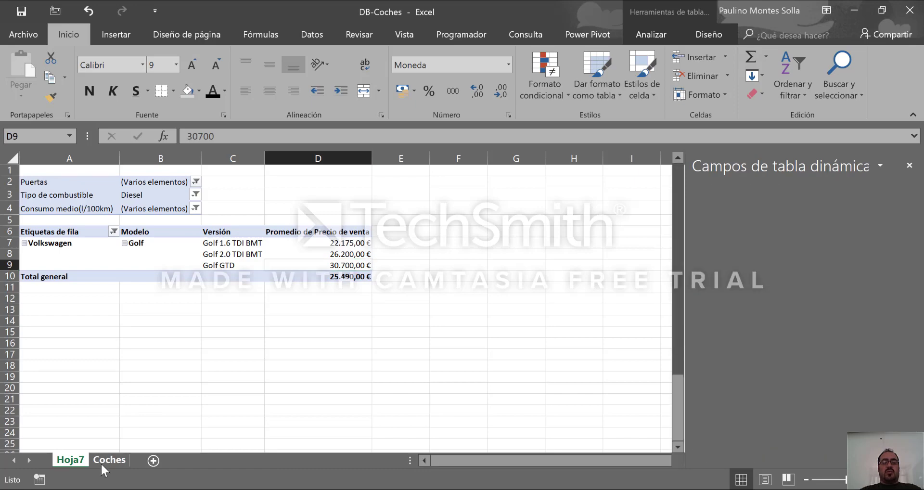
{"action": "scroll", "coordinate": [217, 293], "scroll_direction": "down", "scroll_amount": 7}
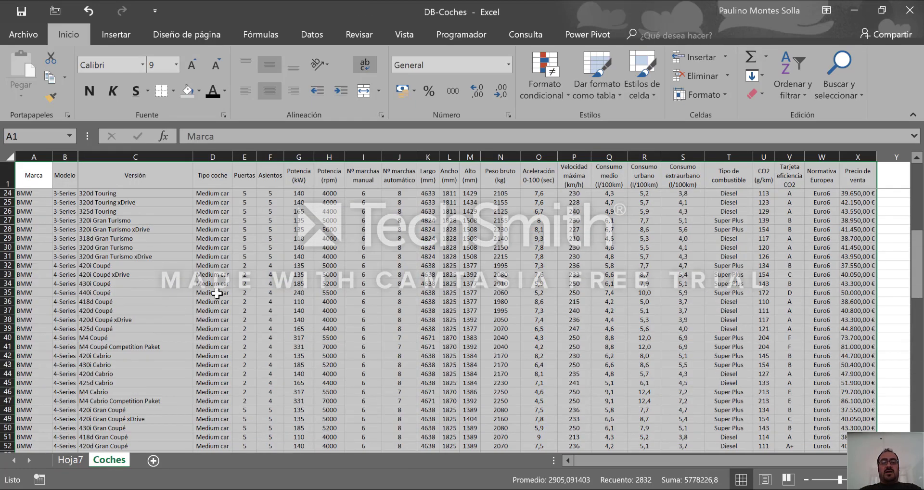
{"action": "scroll", "coordinate": [217, 293], "scroll_direction": "up", "scroll_amount": 7}
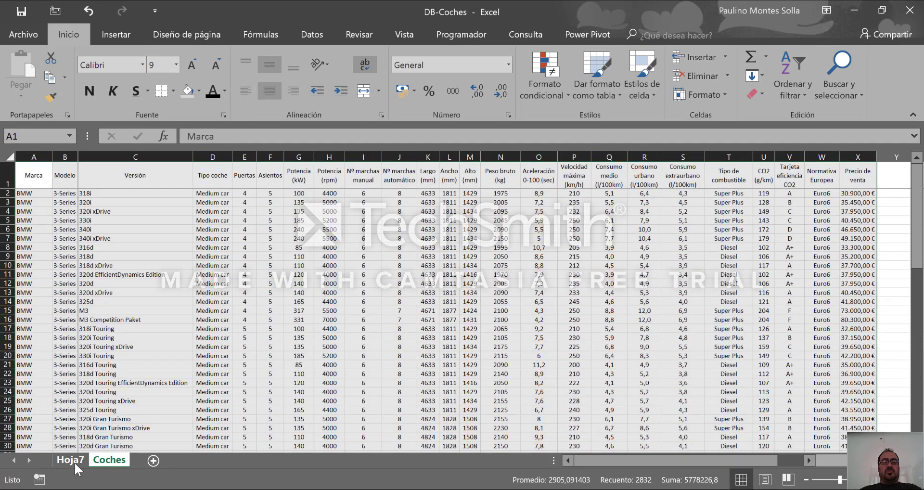
{"action": "left_click", "coordinate": [74, 461]}
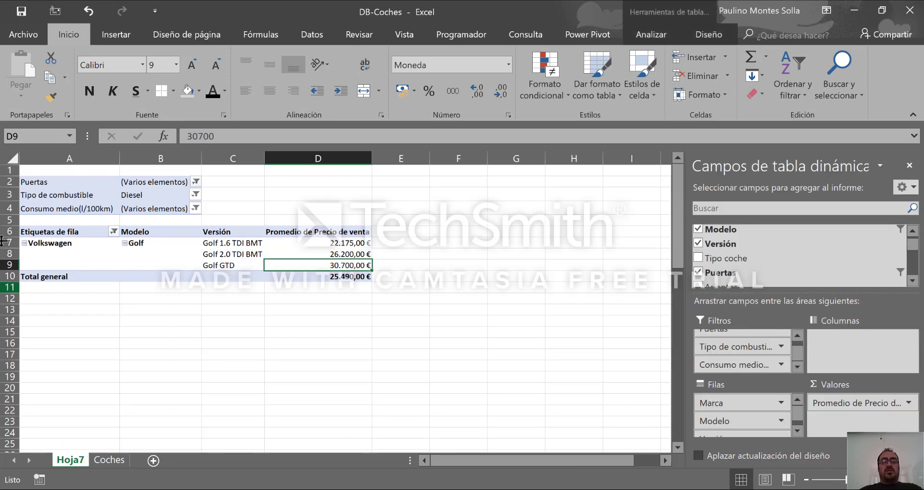